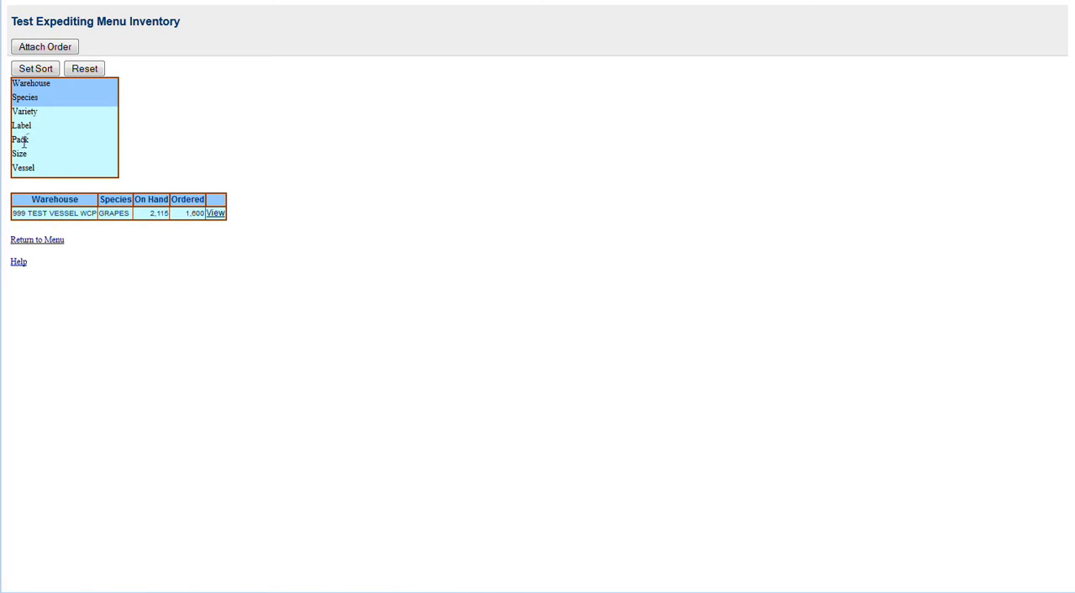
Step: Reorder the sort fields so Variety and Label come first, and apply the sort to the inventory
left_click_drag(25, 111, 21, 83)
left_click_drag(22, 124, 22, 99)
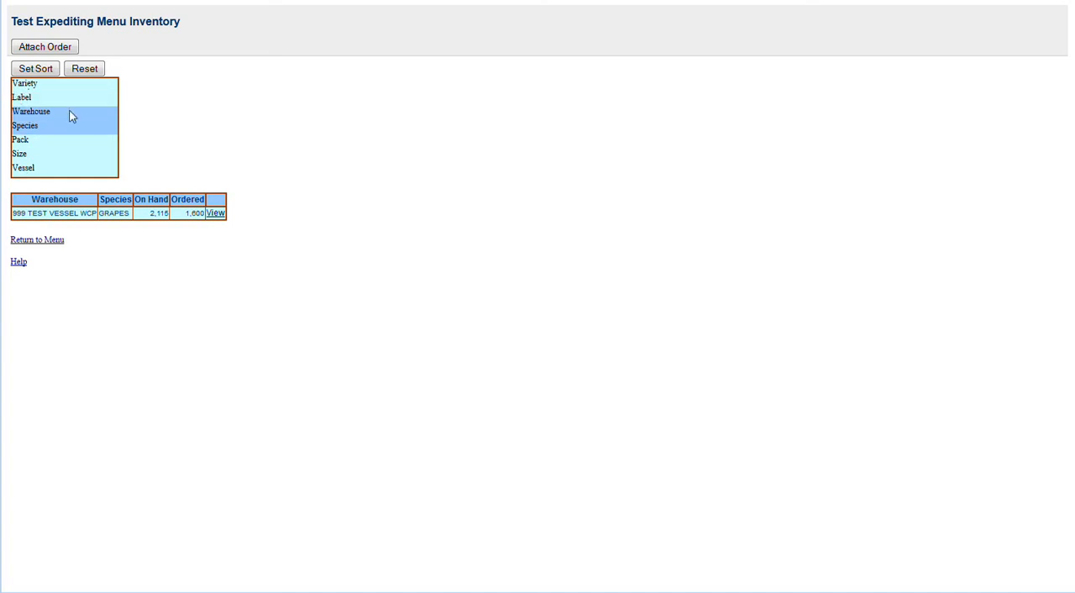
left_click(42, 72)
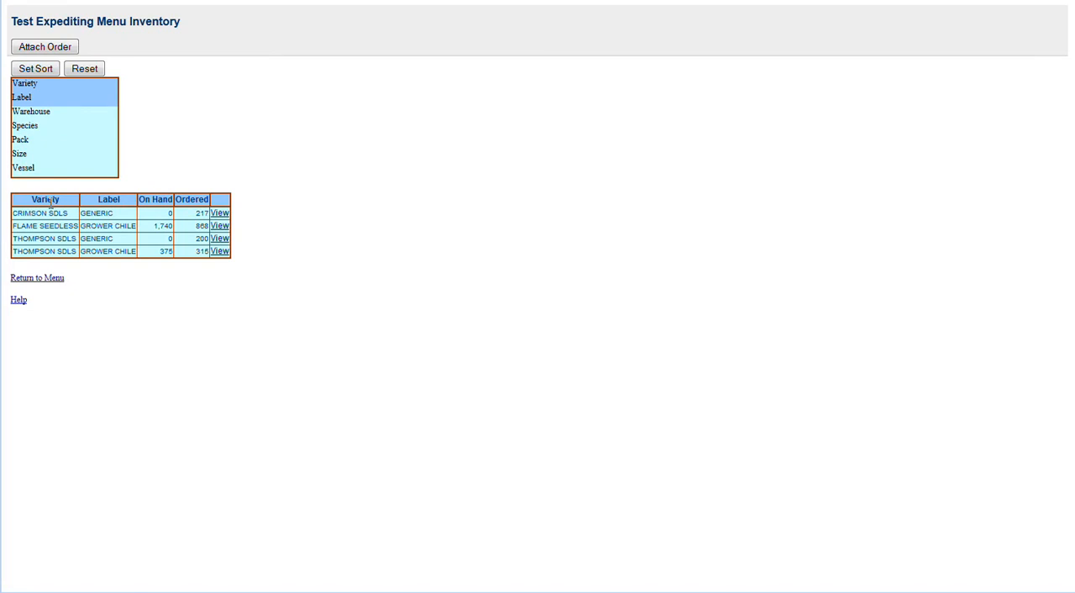
Step: View the inventory details for Crimson SDLS Generic and Flame Seedless Grower Chile, and close the detail table
left_click(219, 215)
left_click(219, 226)
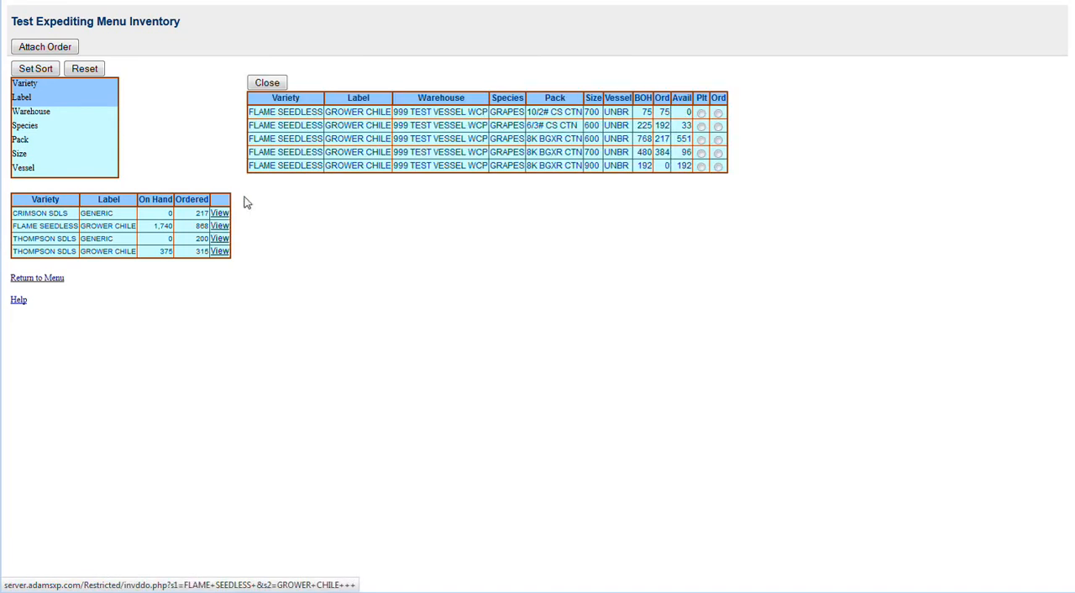
left_click(272, 83)
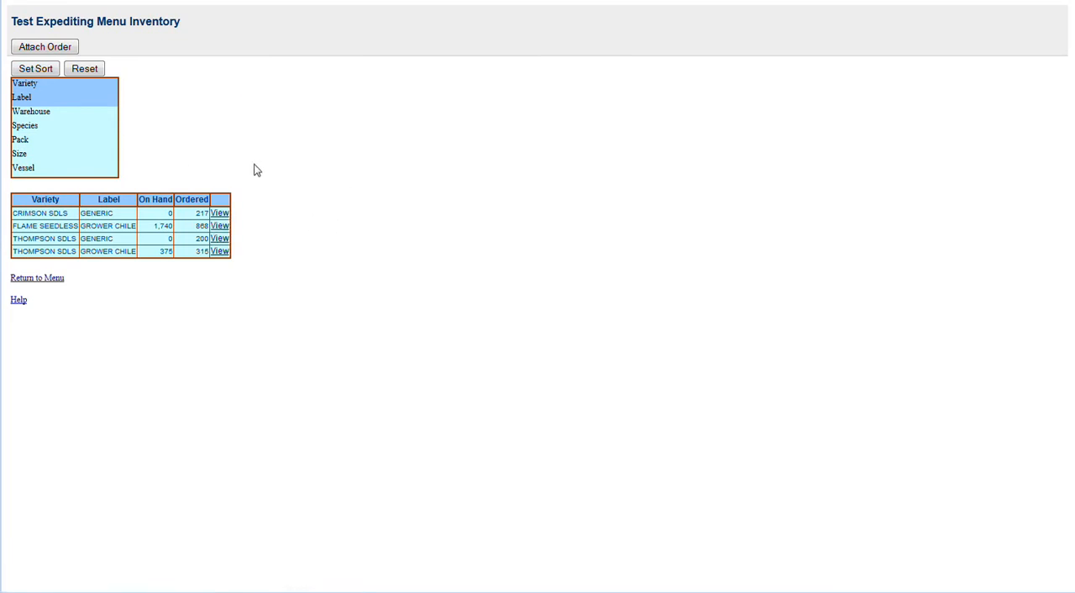
Step: Attach the existing open order for BI-LO, INC., set its ship date to 08/01/2012 and save the change
left_click(46, 47)
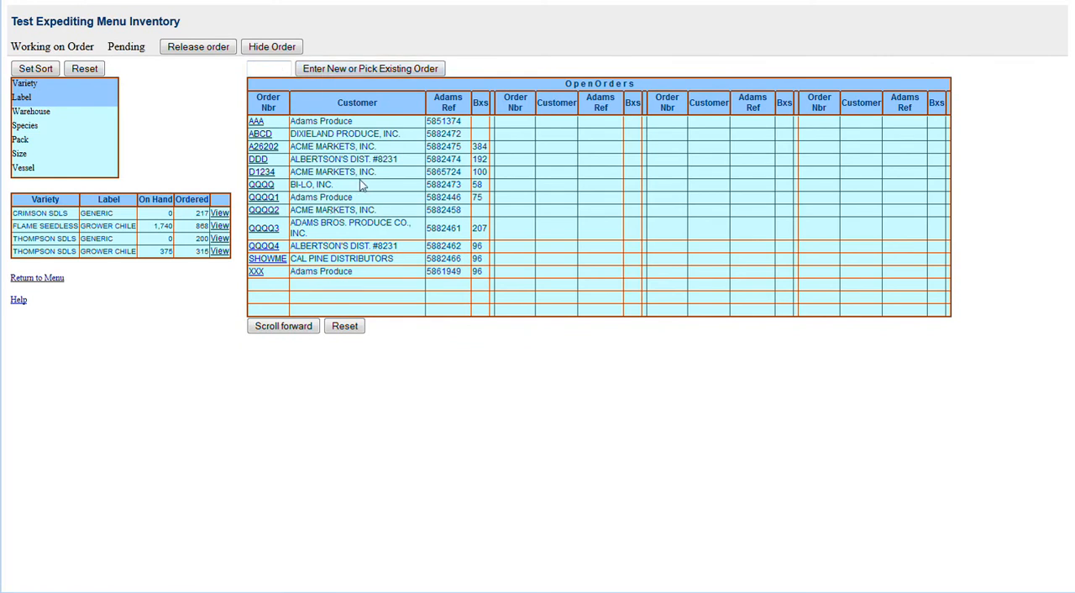
left_click(262, 185)
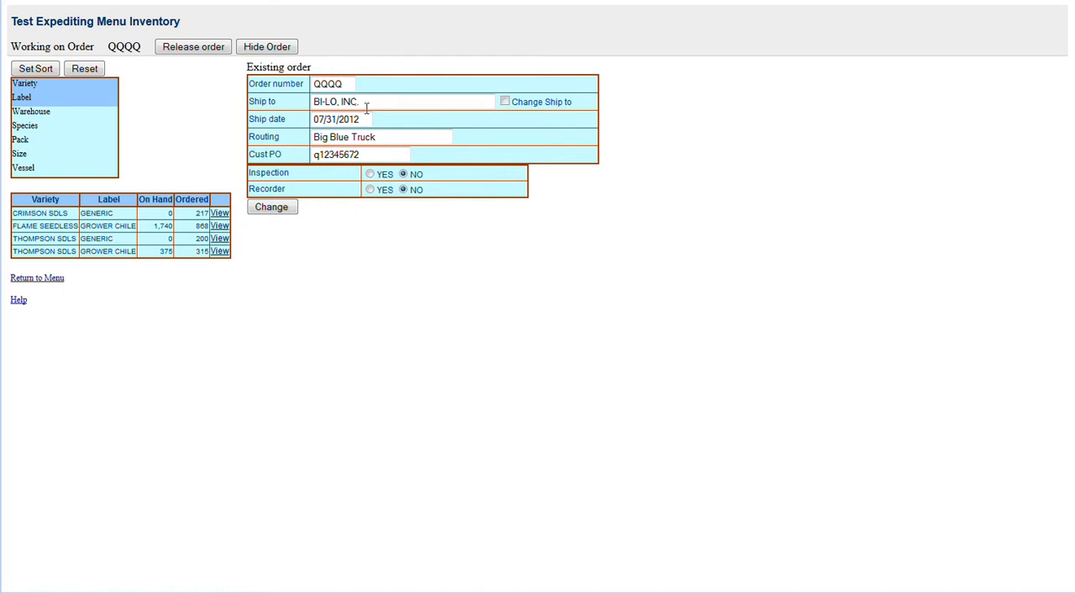
left_click(331, 119)
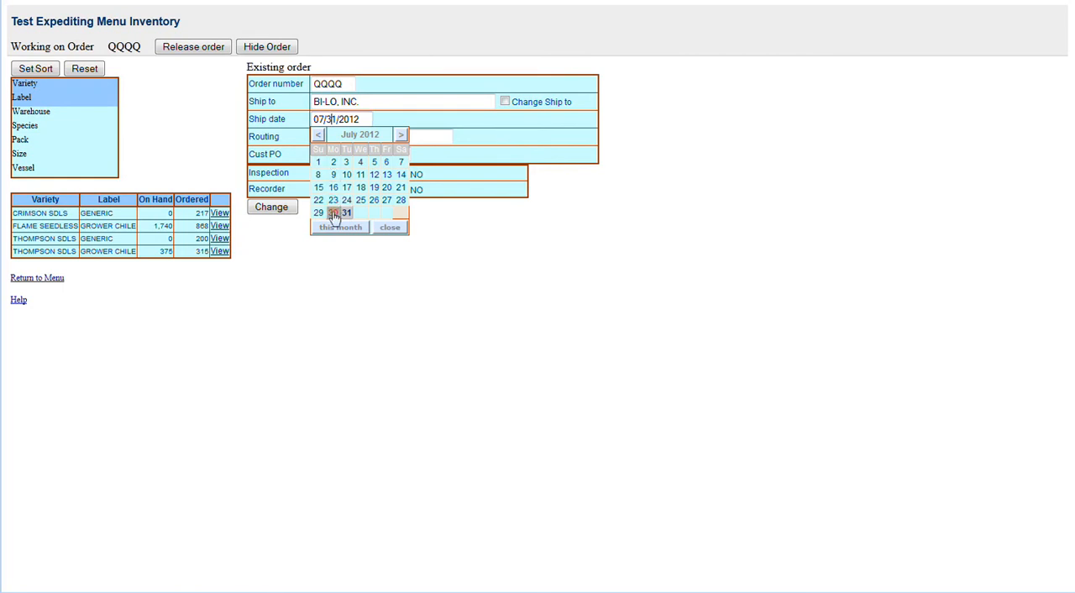
left_click(401, 135)
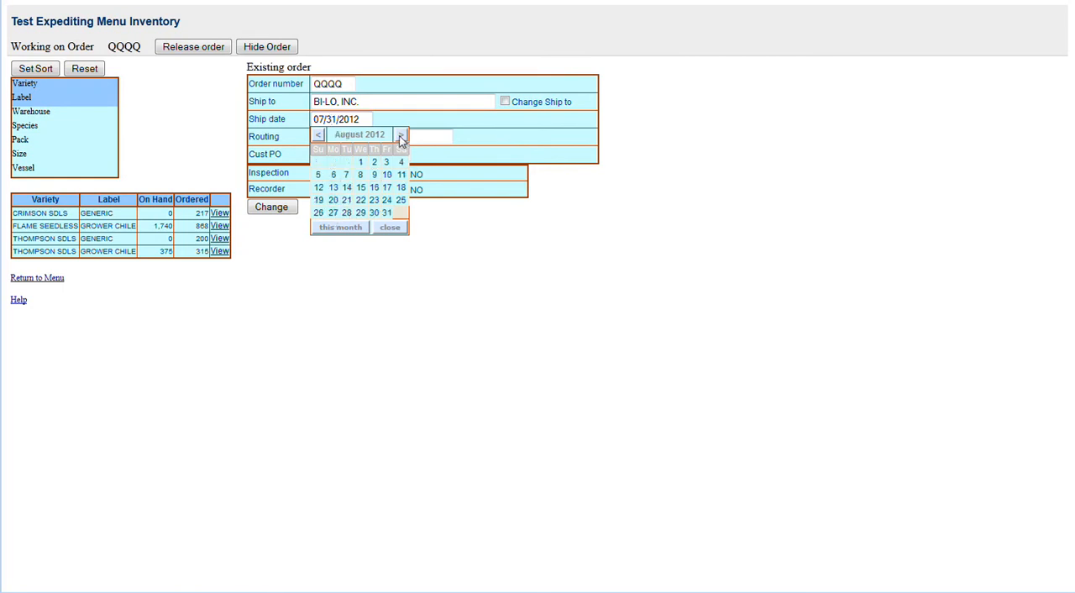
left_click(360, 161)
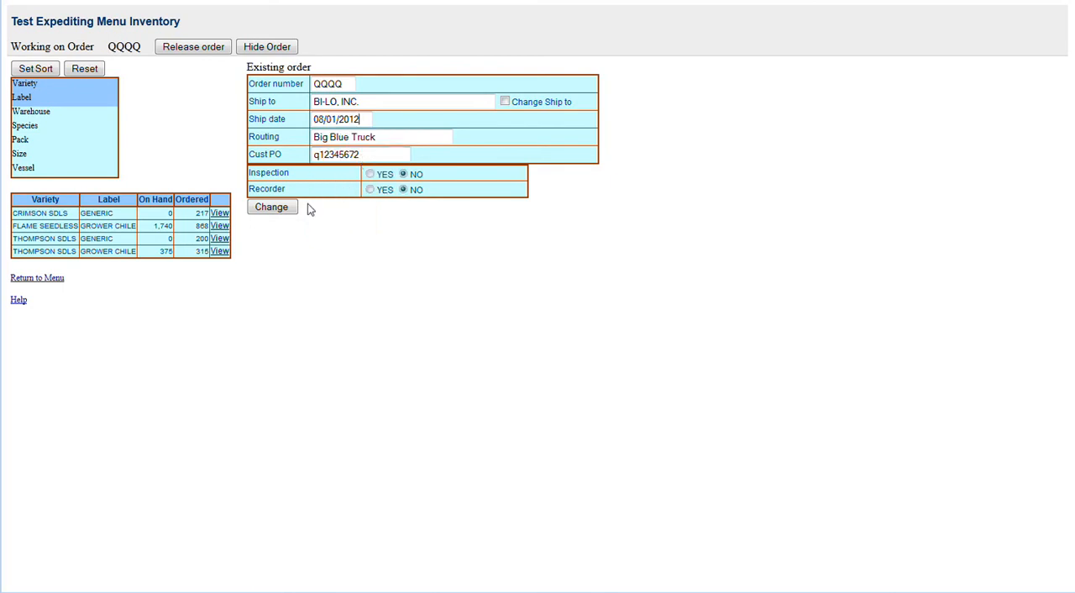
left_click(271, 208)
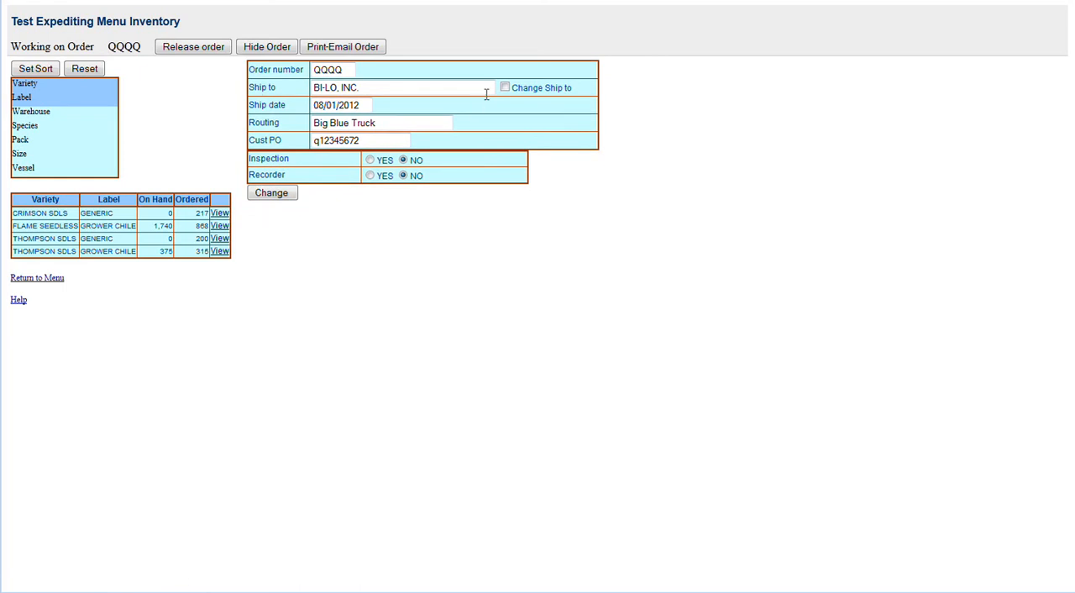
Step: Change the order's ship-to customer to DELCHAMPS, INC., finding it among the customers starting with D, and save the order
left_click(504, 88)
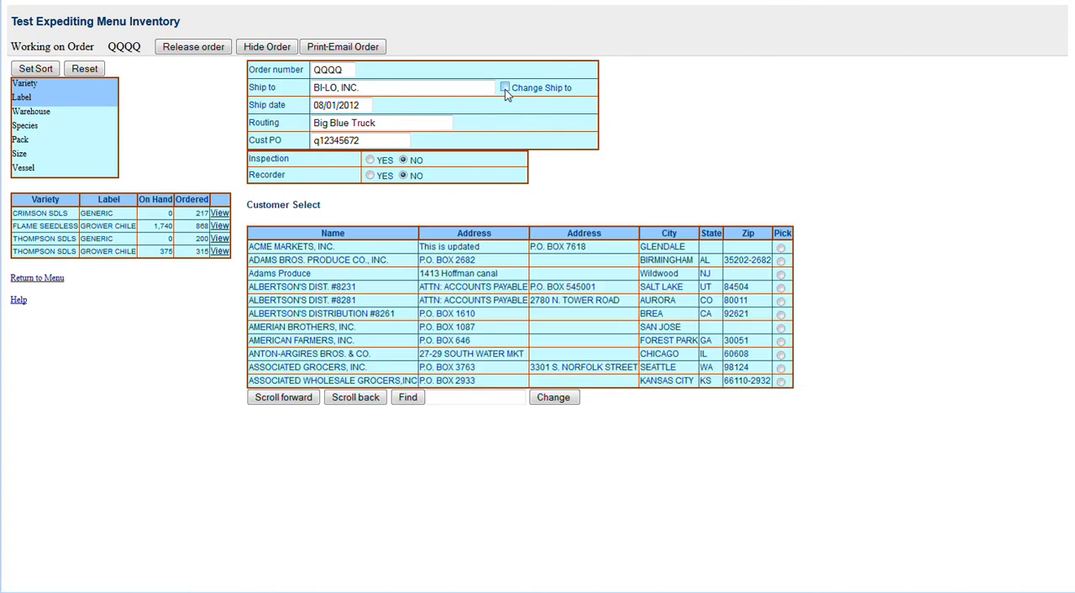
left_click(443, 397)
type("d")
left_click(538, 402)
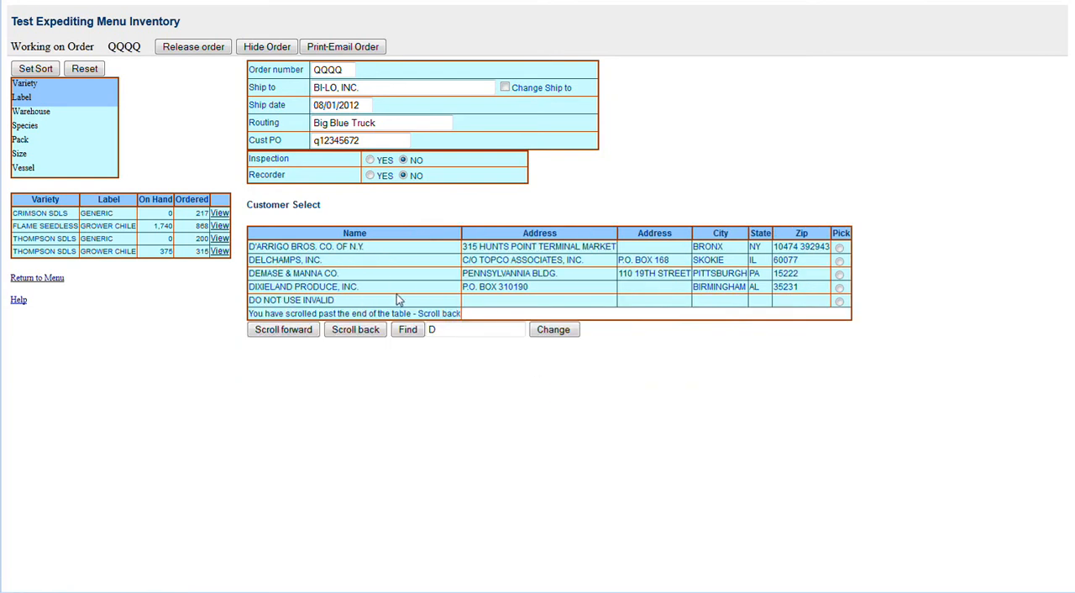
left_click(839, 262)
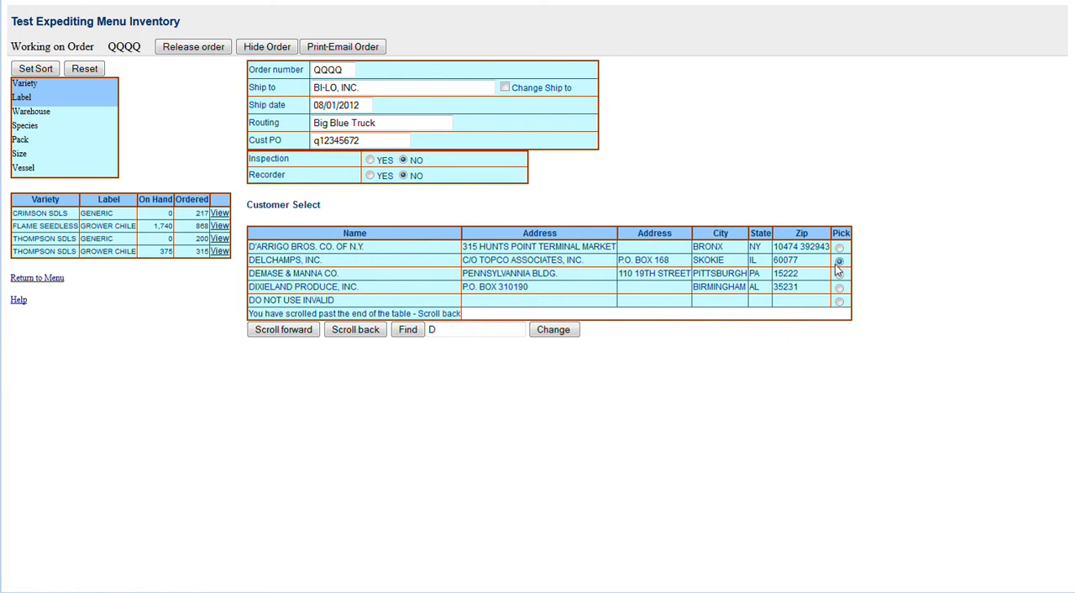
left_click(553, 335)
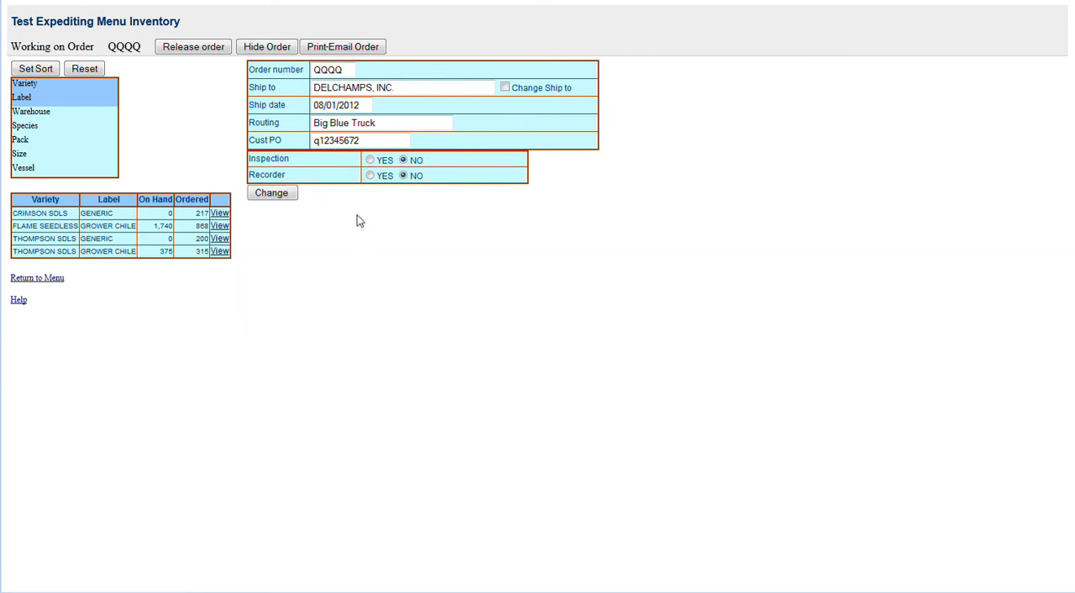
left_click(272, 195)
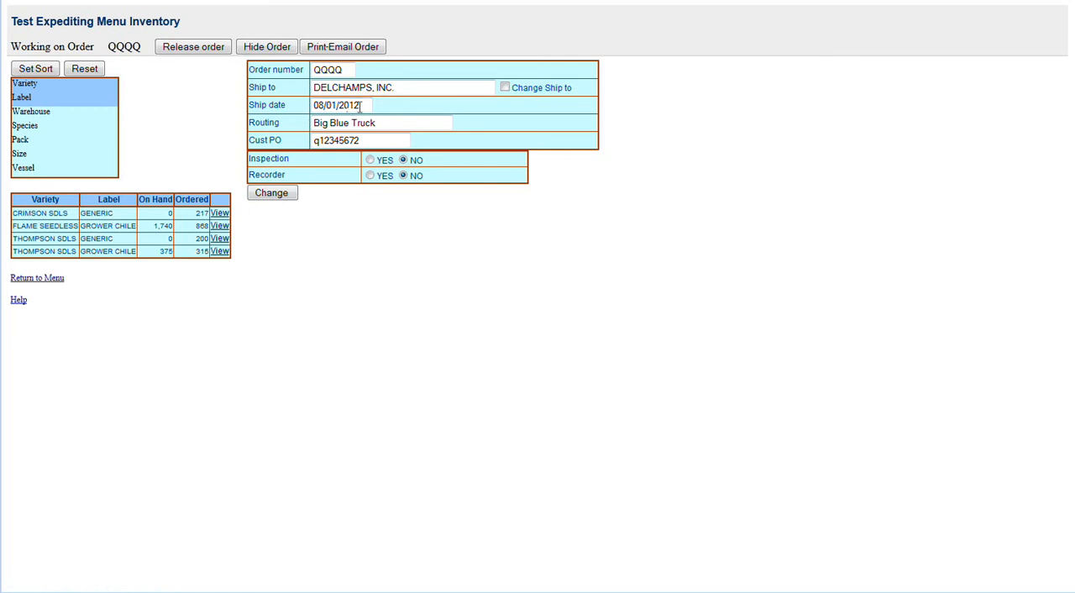
Step: View the order lines alongside the inventory for Thompson SDLS Generic and Crimson SDLS Generic
left_click(220, 240)
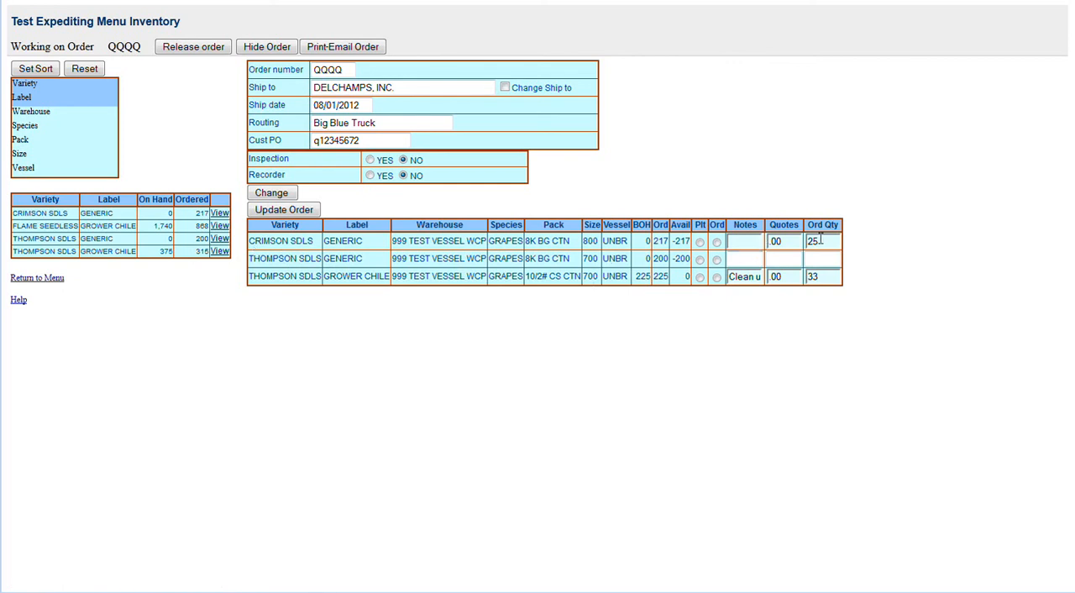
left_click(221, 215)
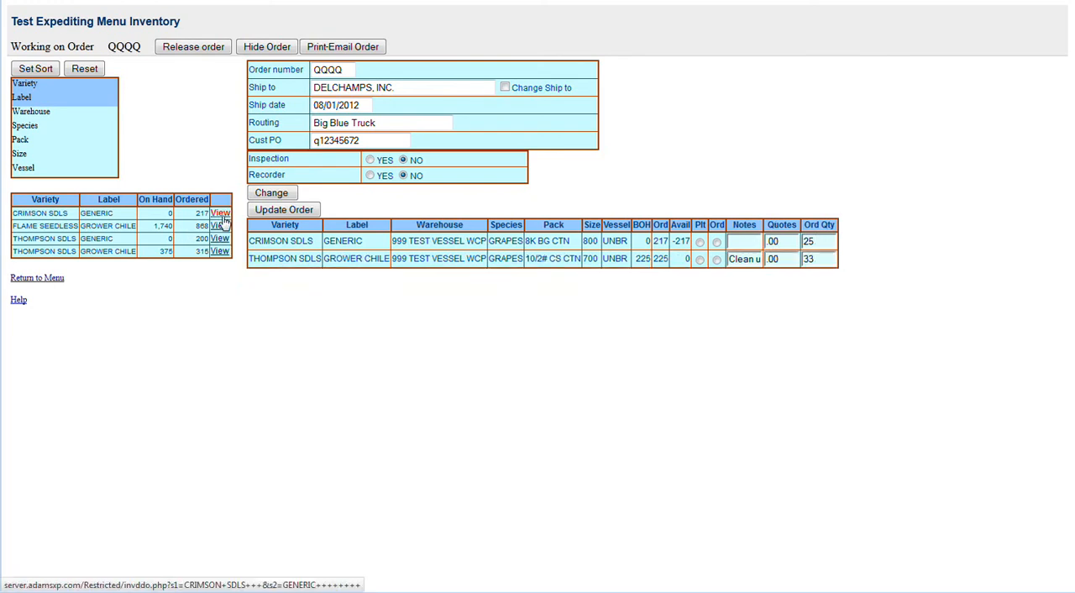
left_click(219, 239)
Step: Set the order quantity of the Thompson SDLS Grower Chile 10/2# CS CTN size 700 line to 0 and update the order
left_click(220, 253)
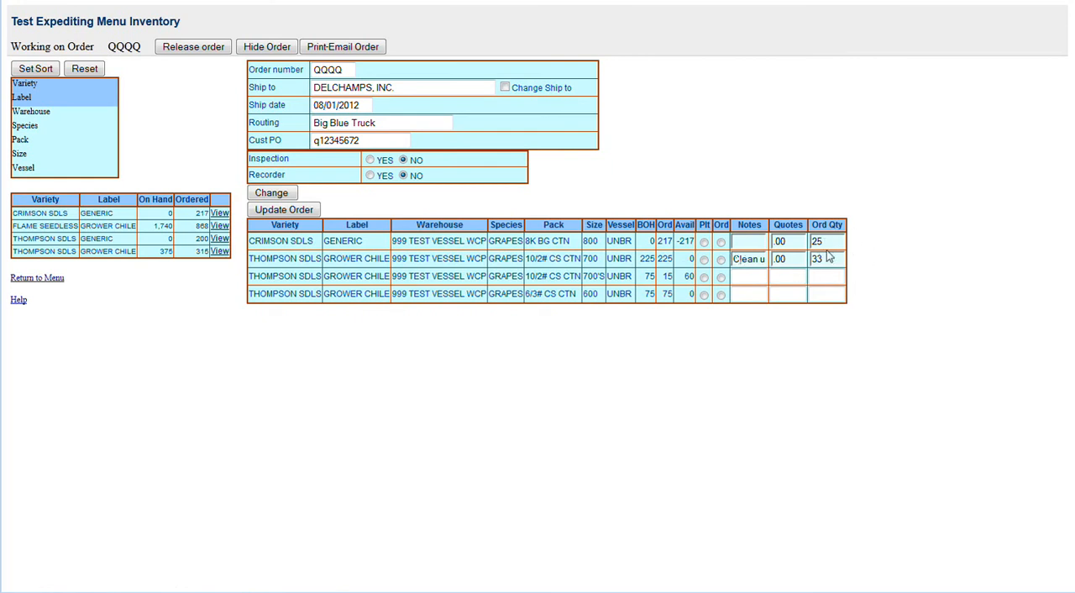
key("Tab")
type("0")
left_click(284, 211)
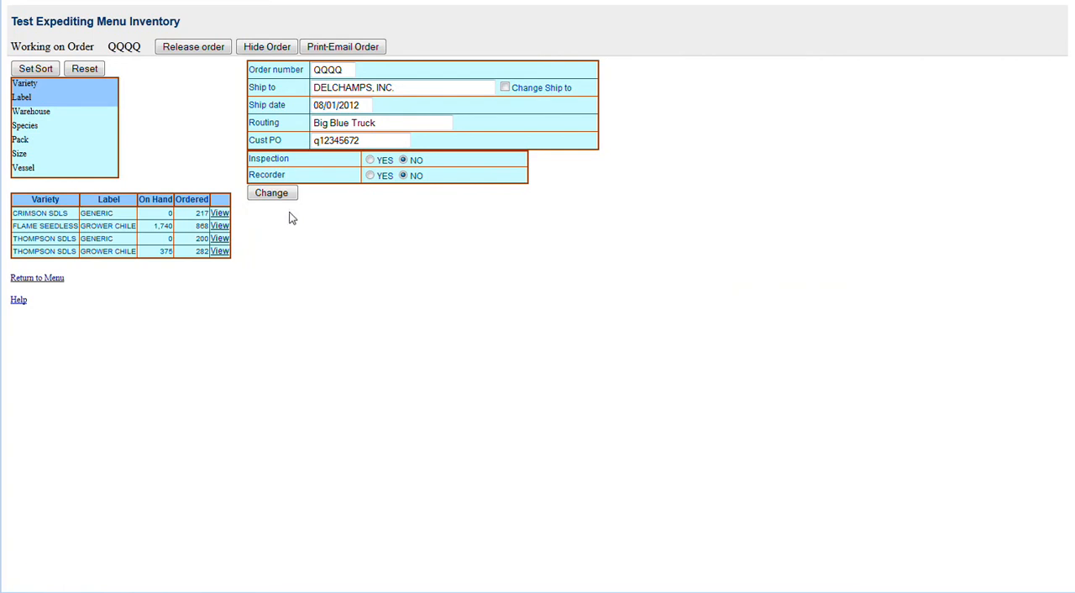
Step: Order 33 Flame Seedless 6/3# CS CTN size 600 at 15.75 with the note "Load in front", update the order and redisplay its lines
left_click(220, 226)
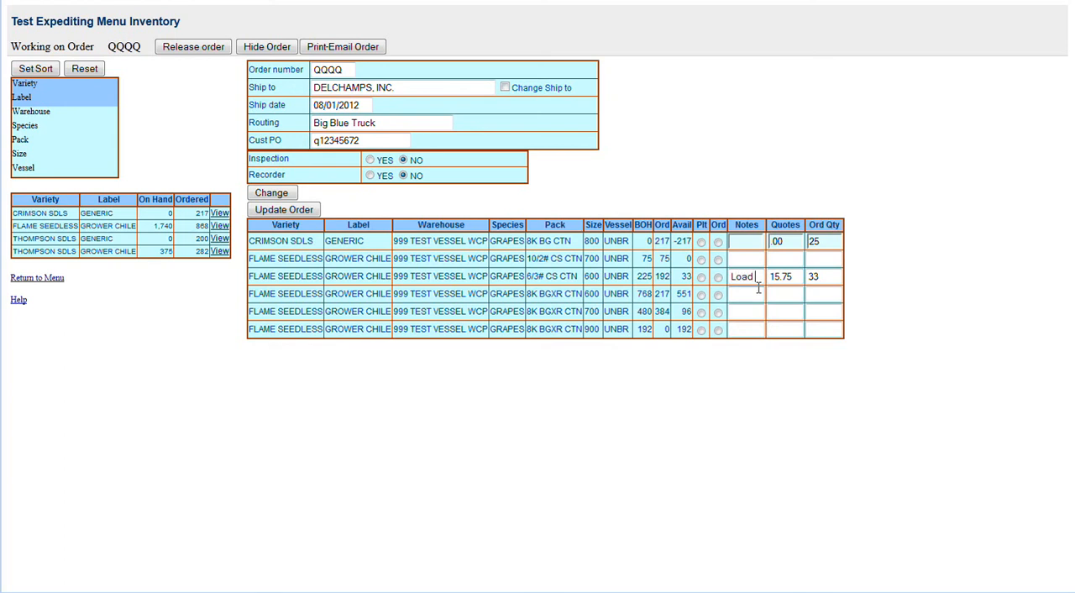
type("front")
left_click(290, 210)
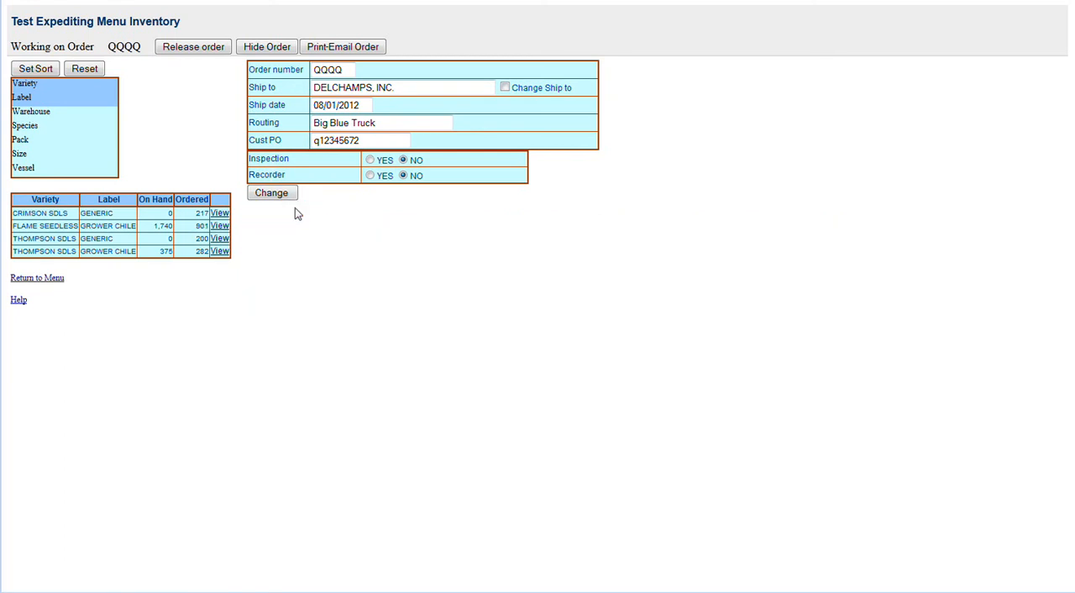
left_click(220, 226)
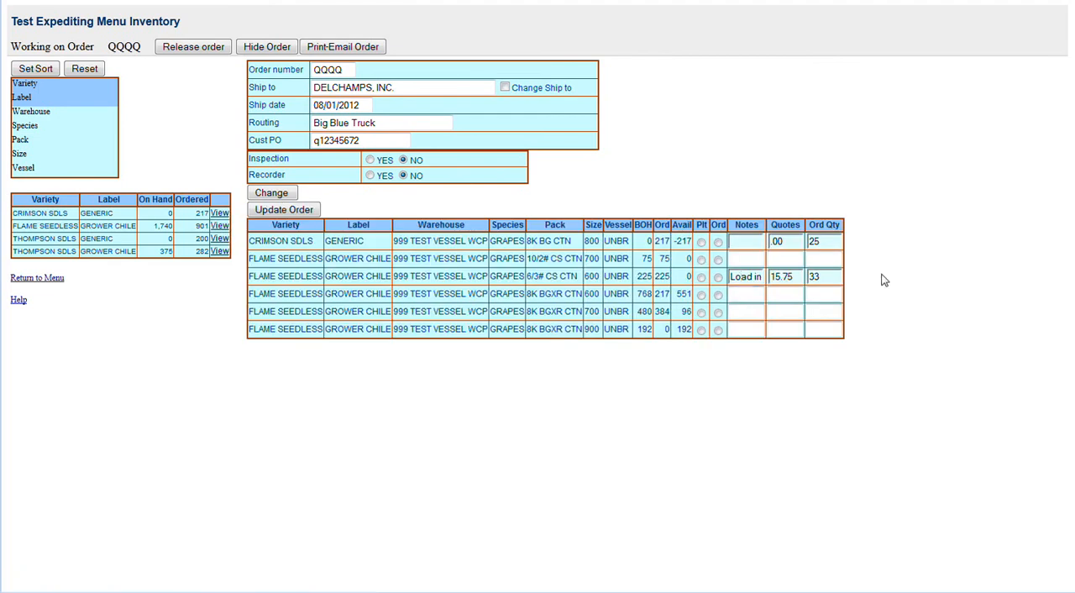
type("fron")
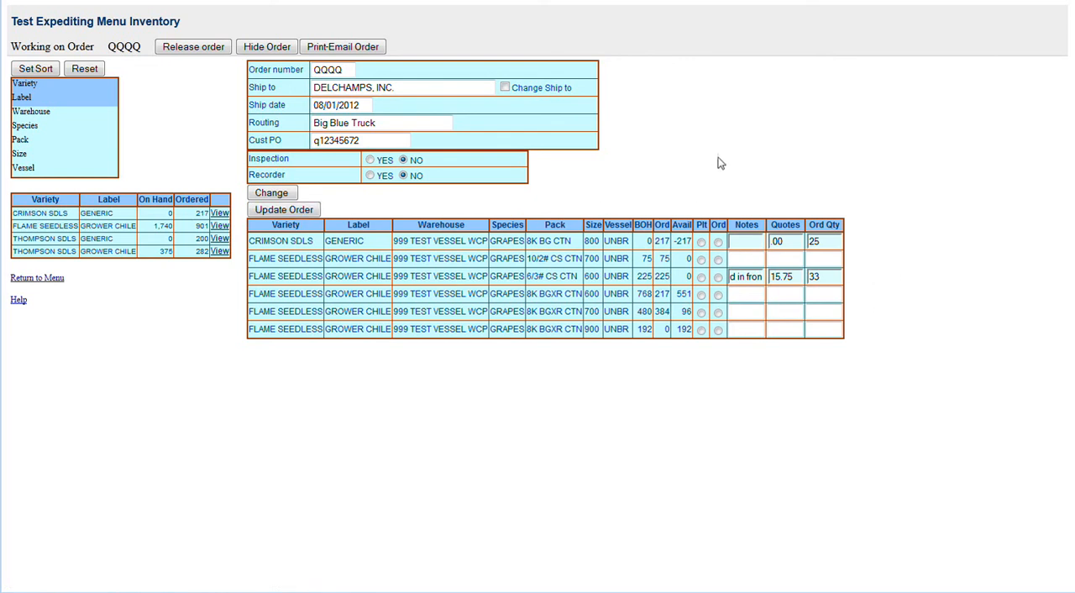
Step: Open the printable version of the attached order, bring up its print dialog and cancel printing
left_click(342, 47)
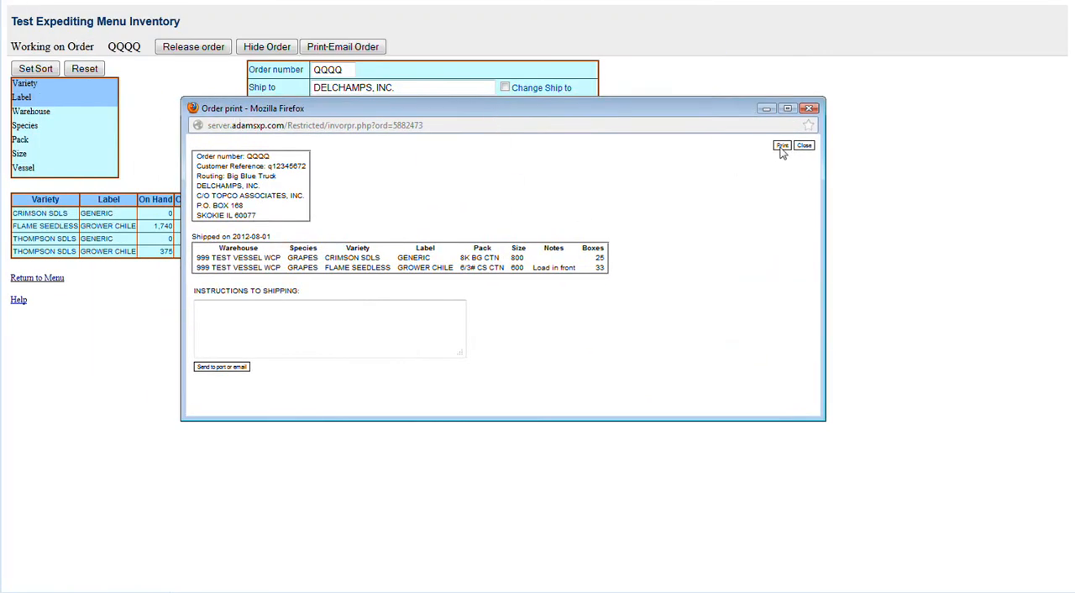
left_click(782, 146)
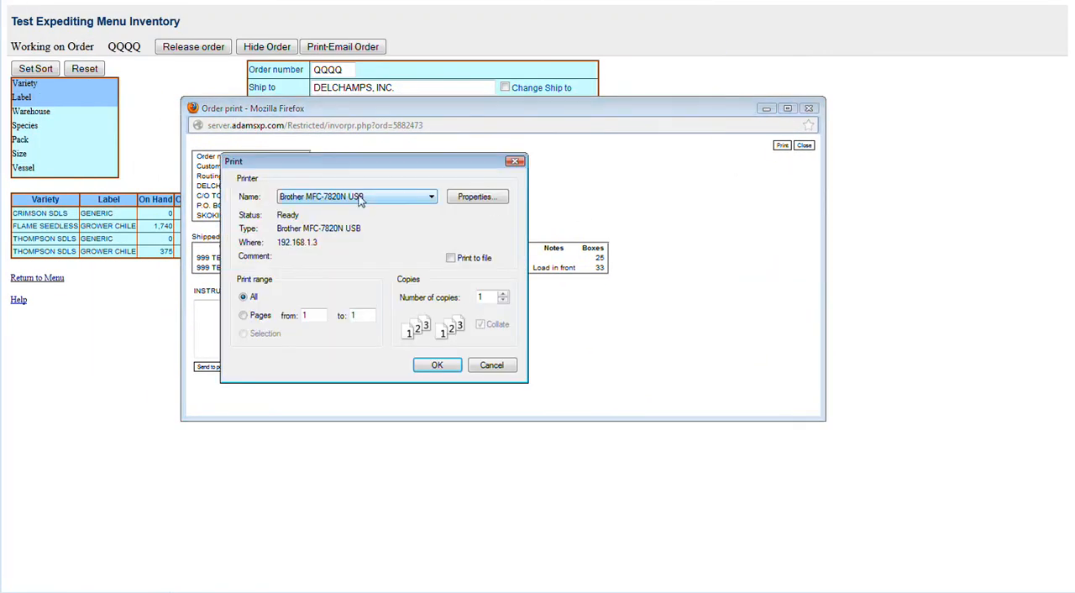
left_click(492, 365)
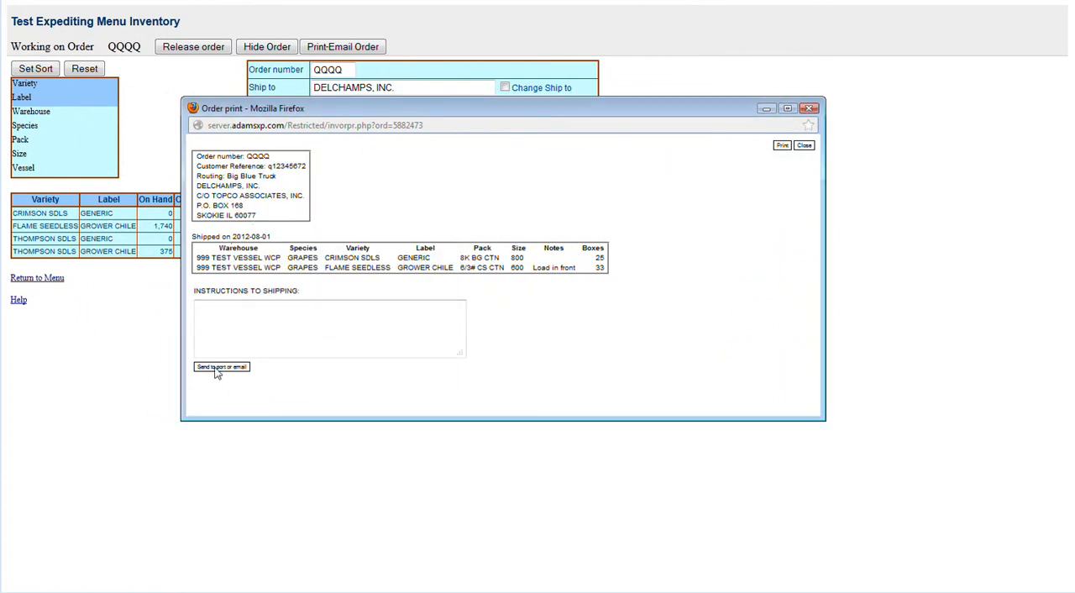
Step: Enter the shipping instructions "ddd dddd dddd ddddd", submit them to the port or e-mail page, and close that page
left_click(230, 312)
type("ddd dddd dddd ddddd")
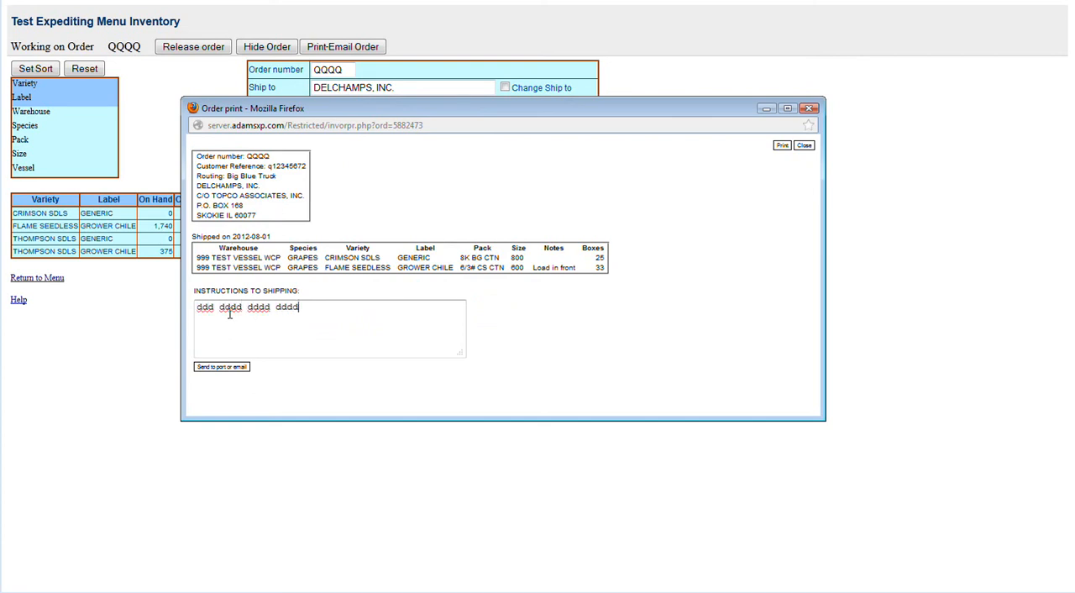
left_click(217, 368)
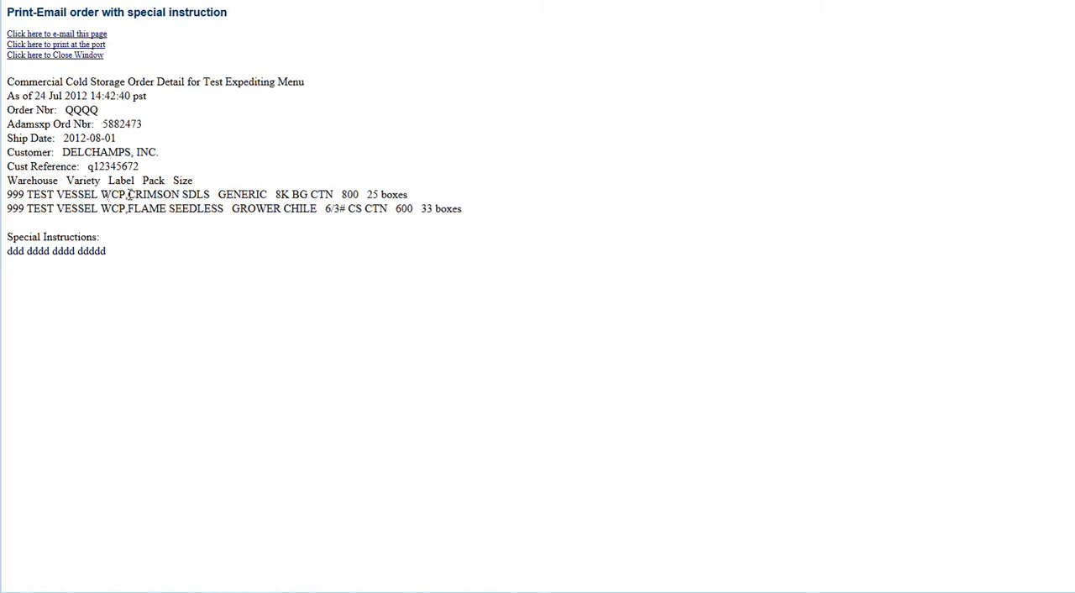
left_click(62, 56)
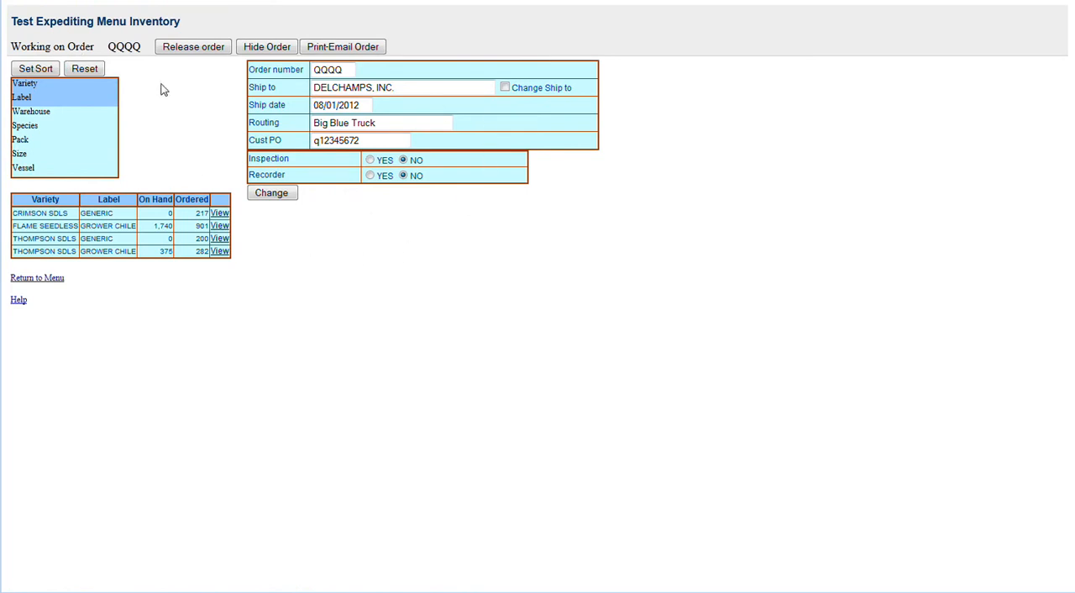
Step: Release the attached order and return to the Test Expediting Menu
left_click(180, 49)
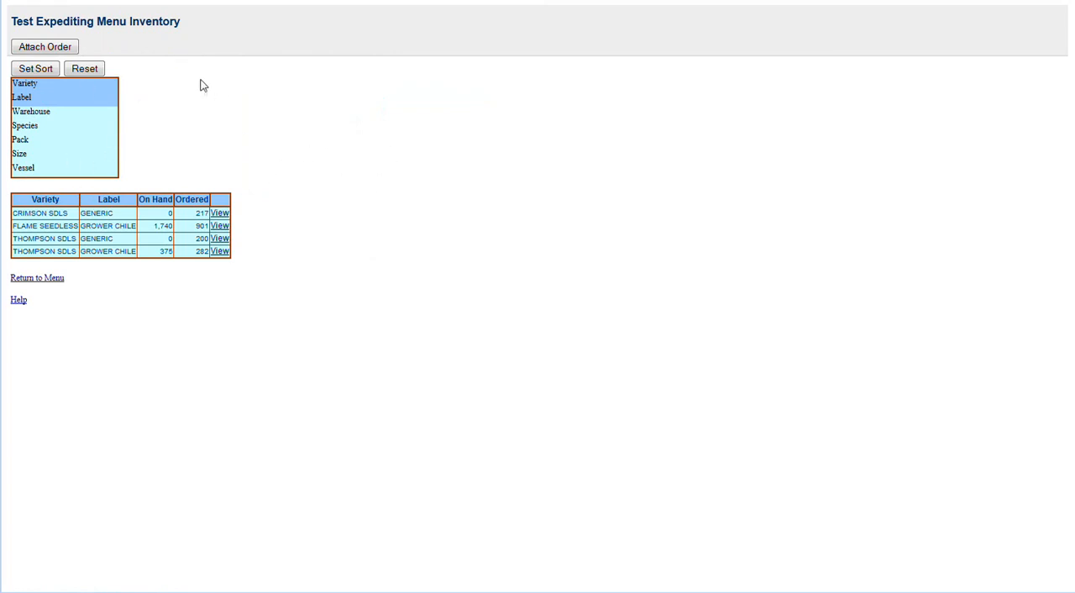
left_click(42, 278)
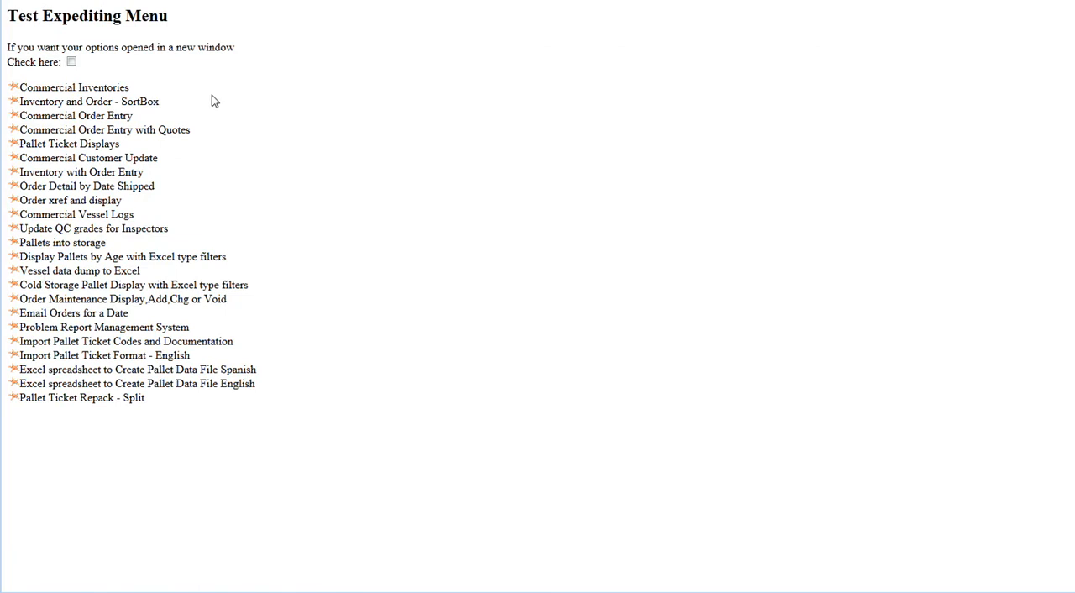
Step: Open the Inventory and Order - SortBox page, attach an order and enter a new order number to create it
left_click(14, 118)
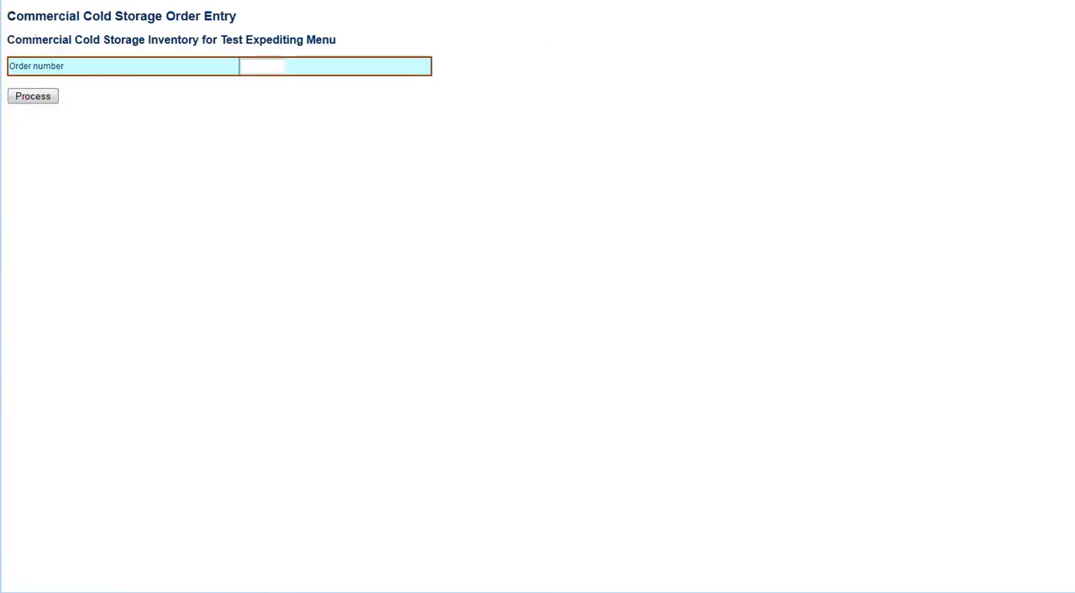
key("alt+Left")
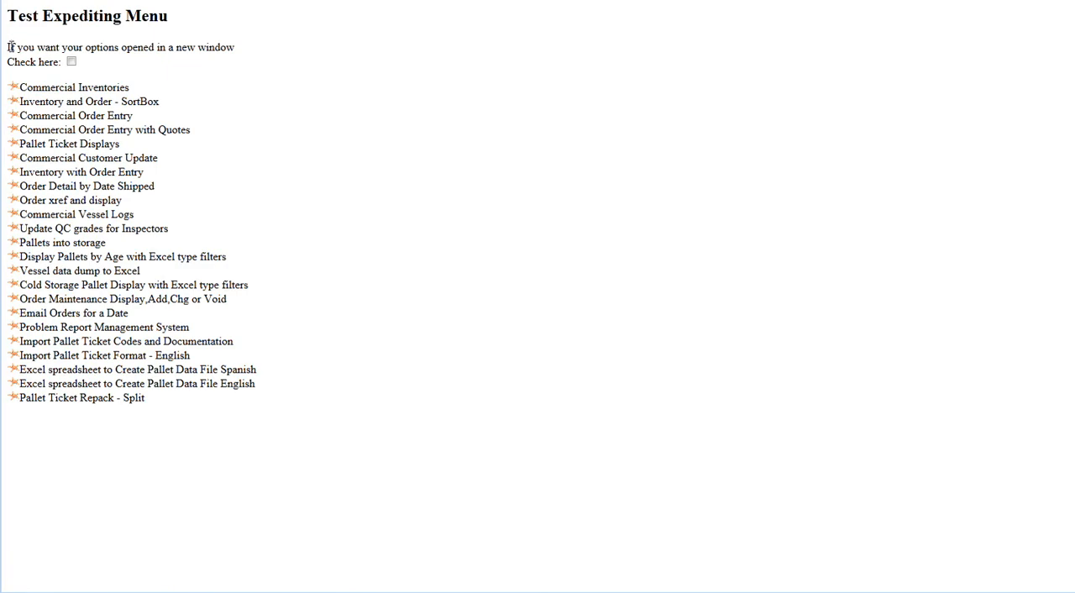
left_click(11, 104)
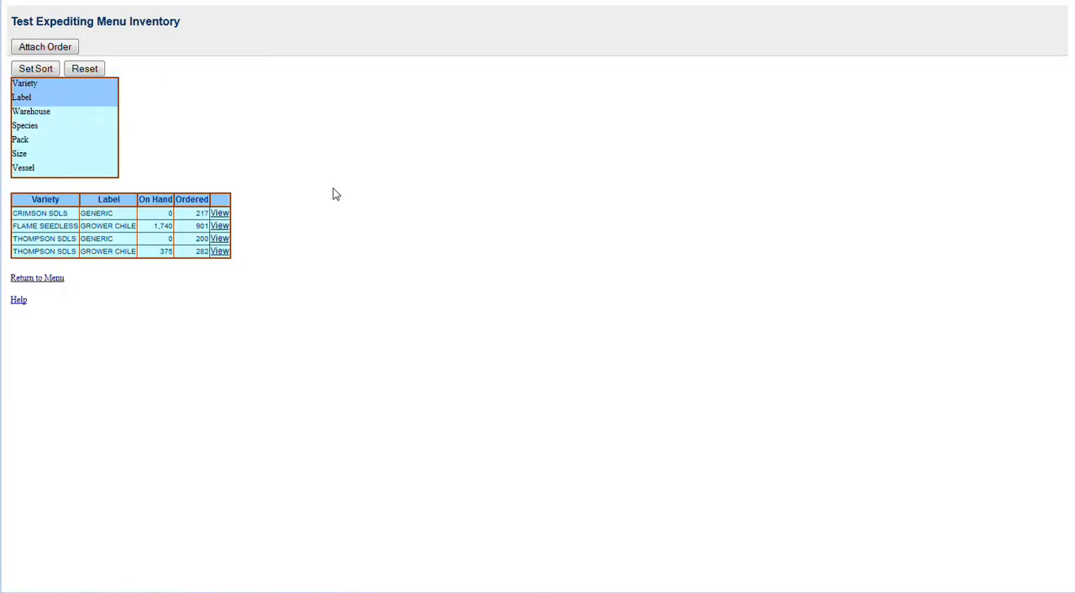
left_click(64, 49)
left_click(261, 67)
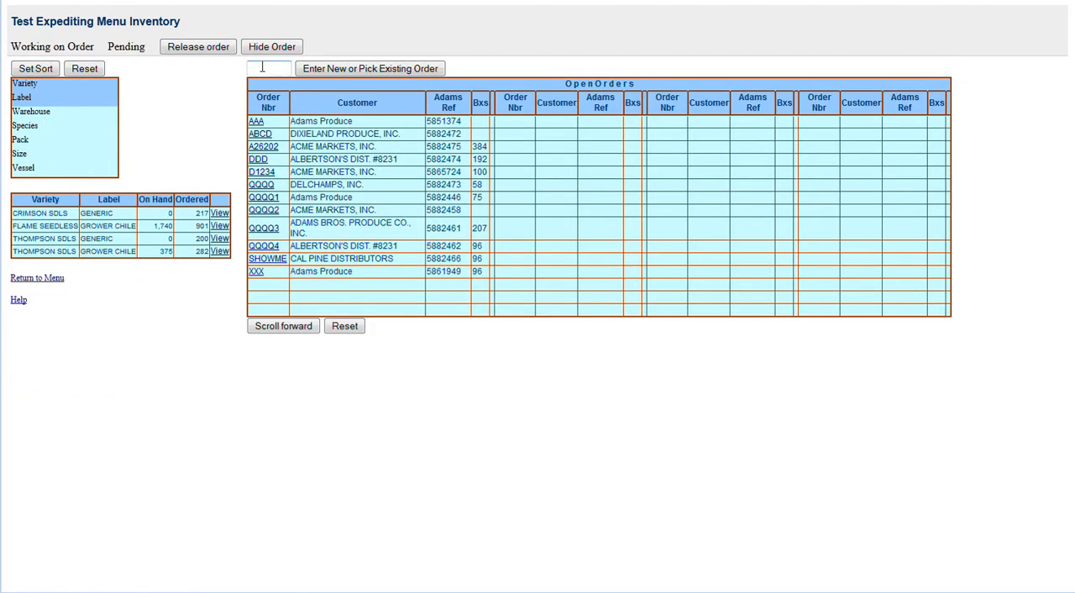
type("boh1")
left_click(362, 70)
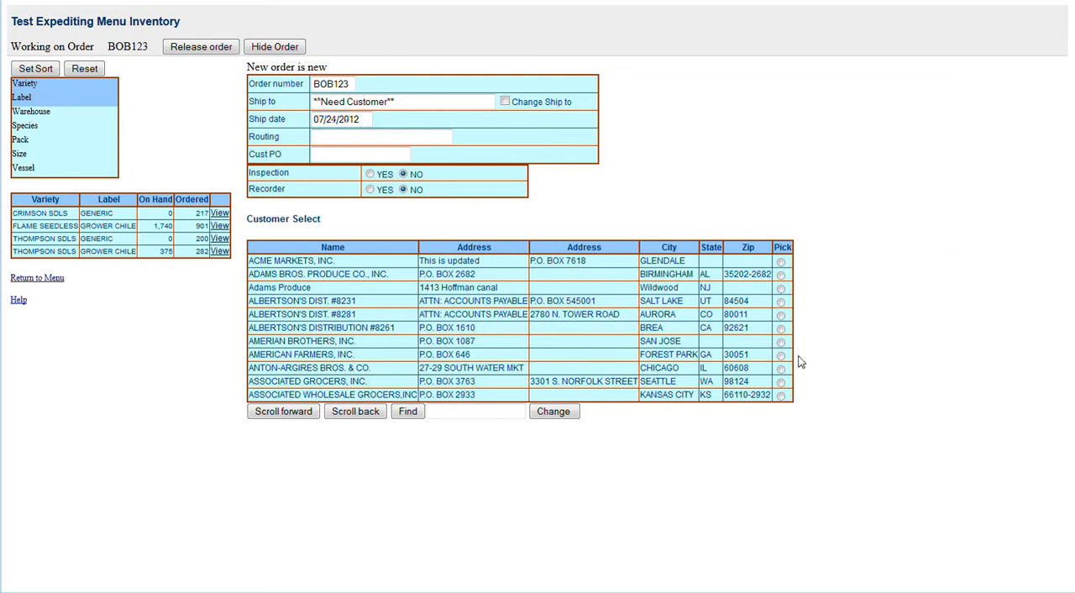
Step: Assign ALBERTSON'S DIST. #8281 in Aurora as the new order's customer and set the ship date to 07/26/2012
left_click(780, 315)
left_click(552, 410)
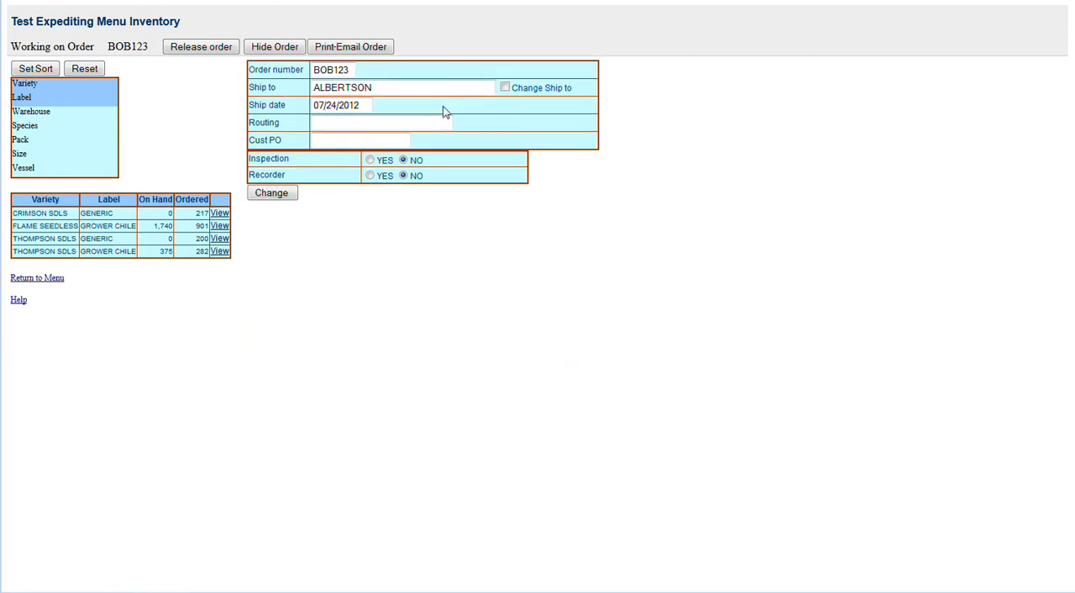
left_click(273, 198)
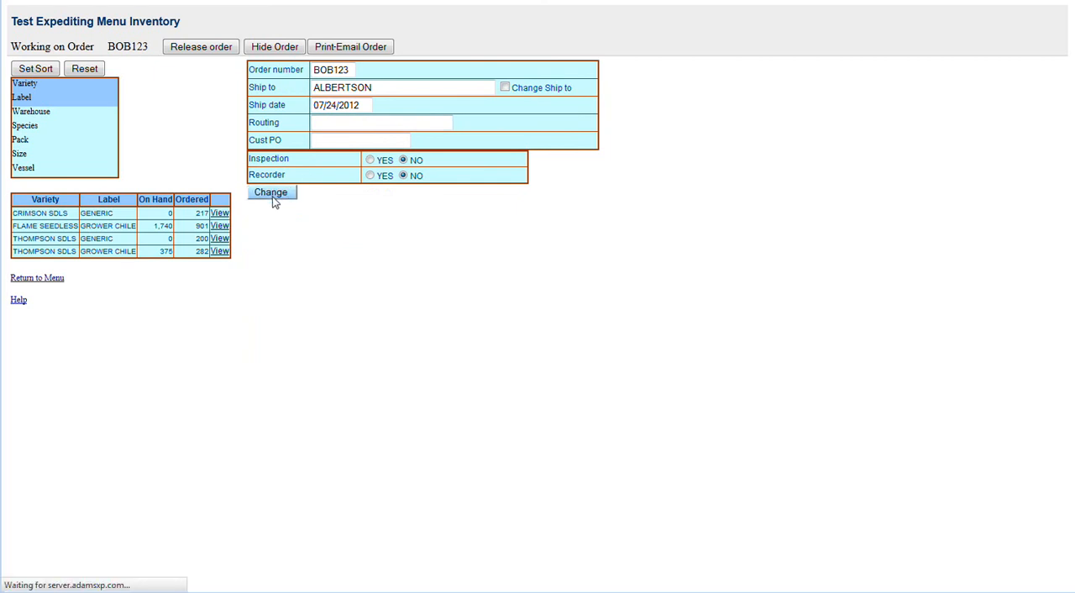
left_click(348, 104)
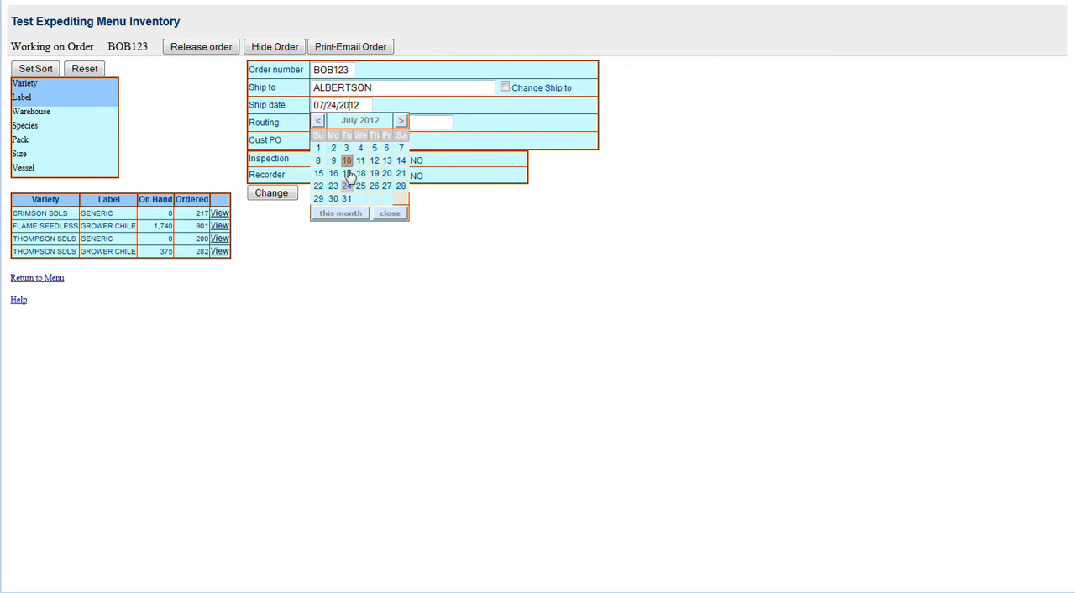
left_click(374, 185)
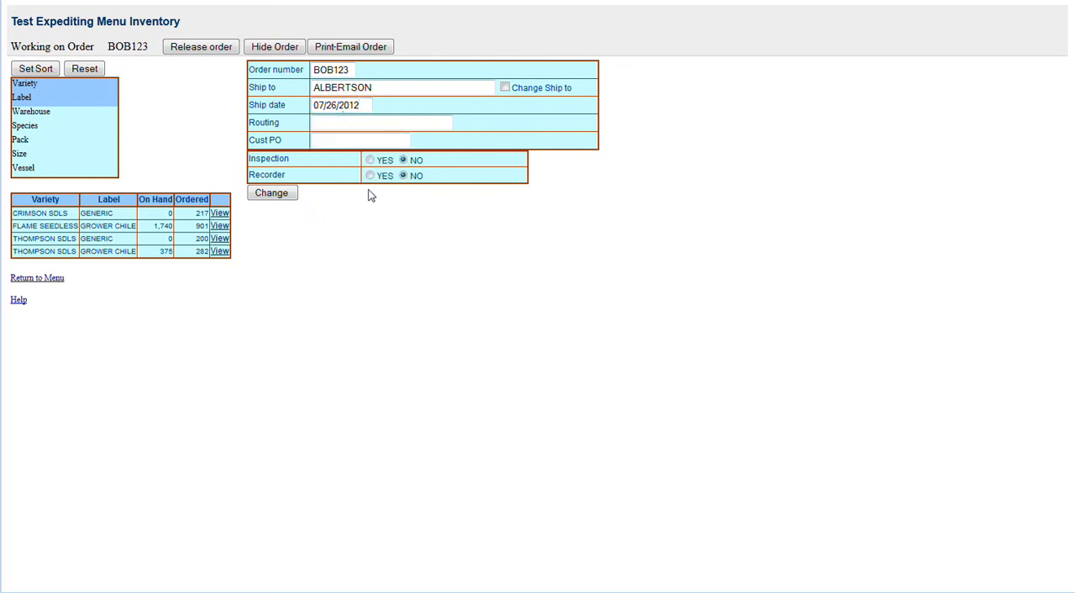
left_click(290, 198)
Step: View the Flame Seedless Grower Chile inventory and examine the orders and pallets for the 8K BGXR CTN size 600 line
left_click(219, 226)
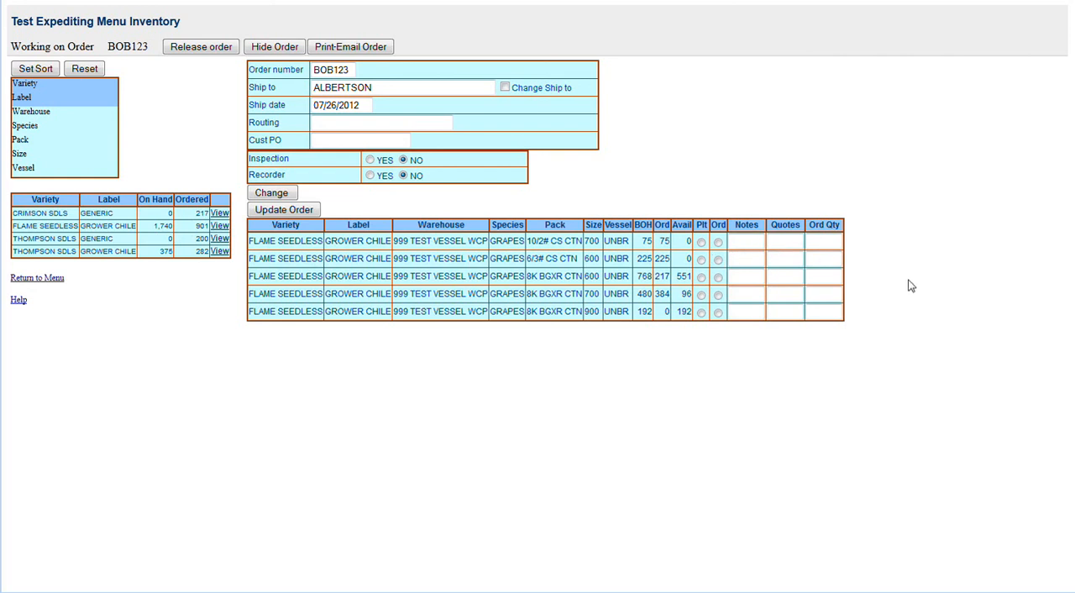
left_click(718, 277)
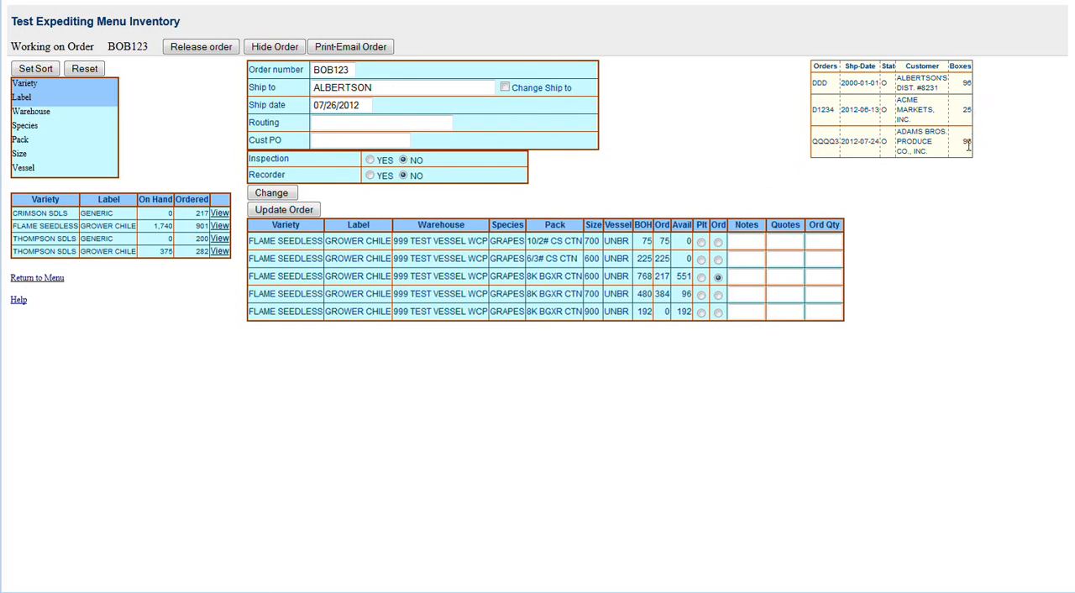
left_click(701, 277)
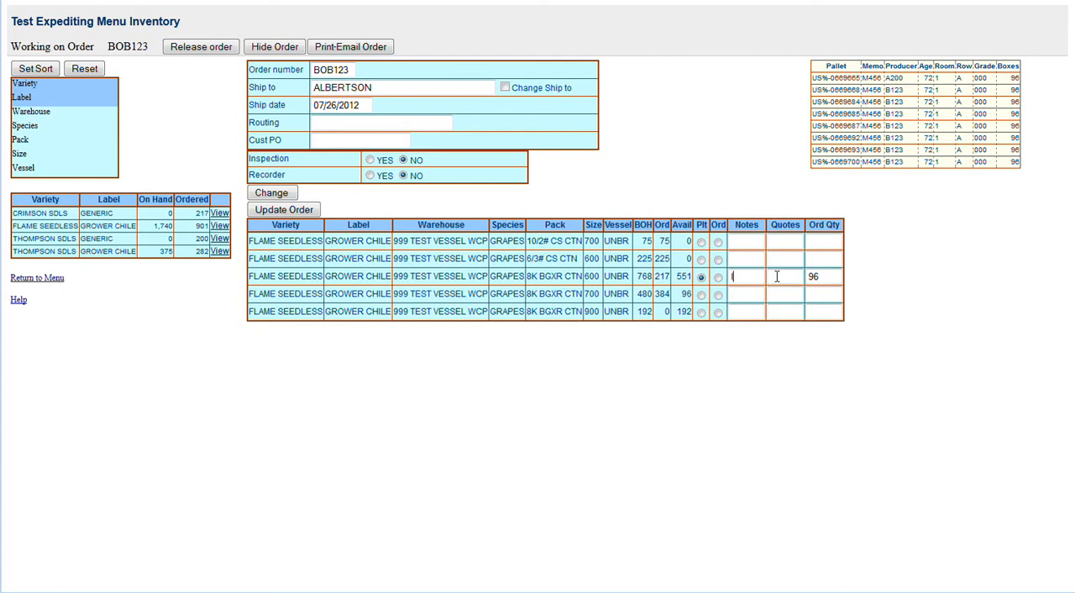
Step: Order 96 Flame Seedless 8K BGXR CTN size 600 with the note "load in back", update the order and view the Thompson Sdls Generic lines
type("back")
left_click(305, 211)
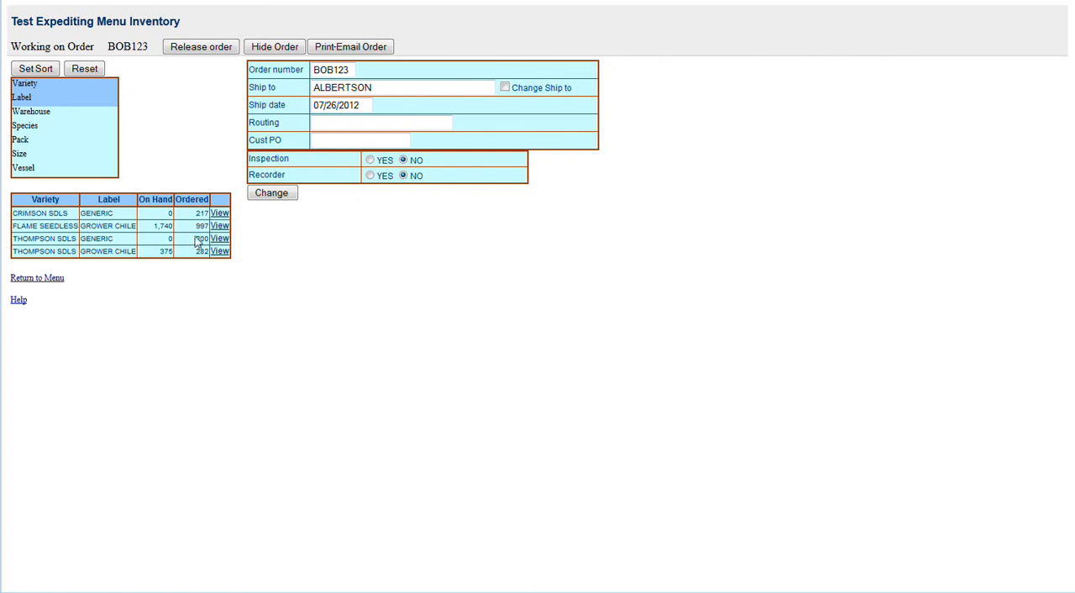
left_click(220, 239)
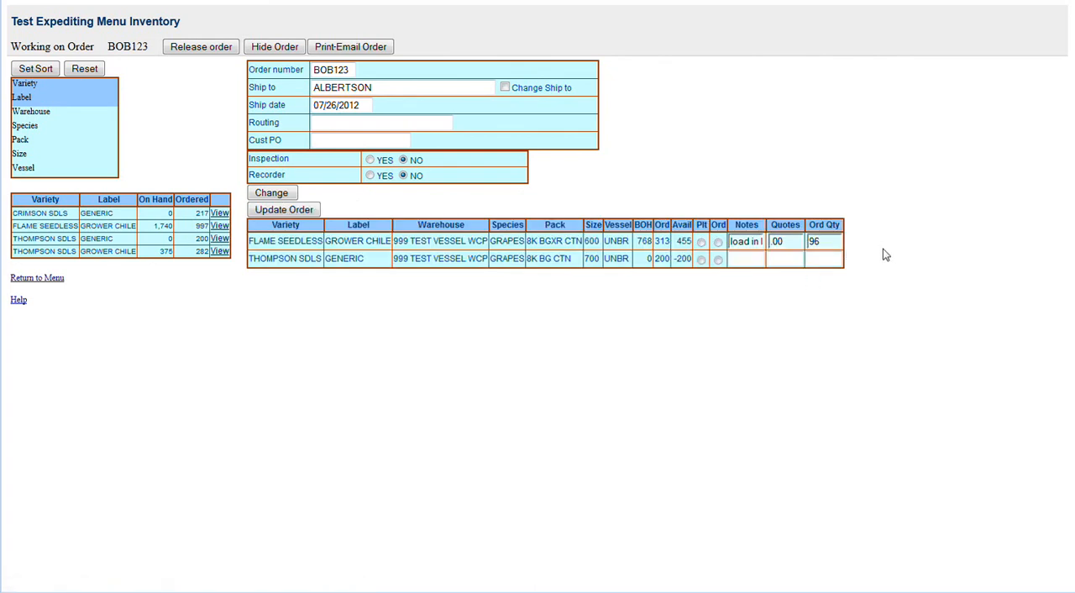
Step: Open the printable version of the attached order, review its details and close it
left_click(352, 47)
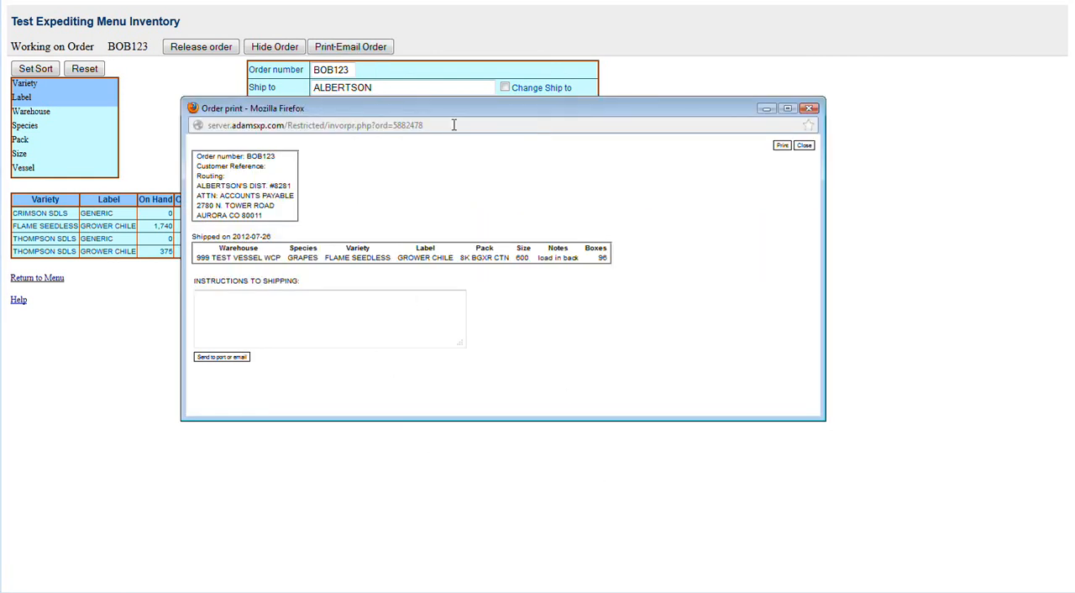
left_click_drag(458, 108, 413, 42)
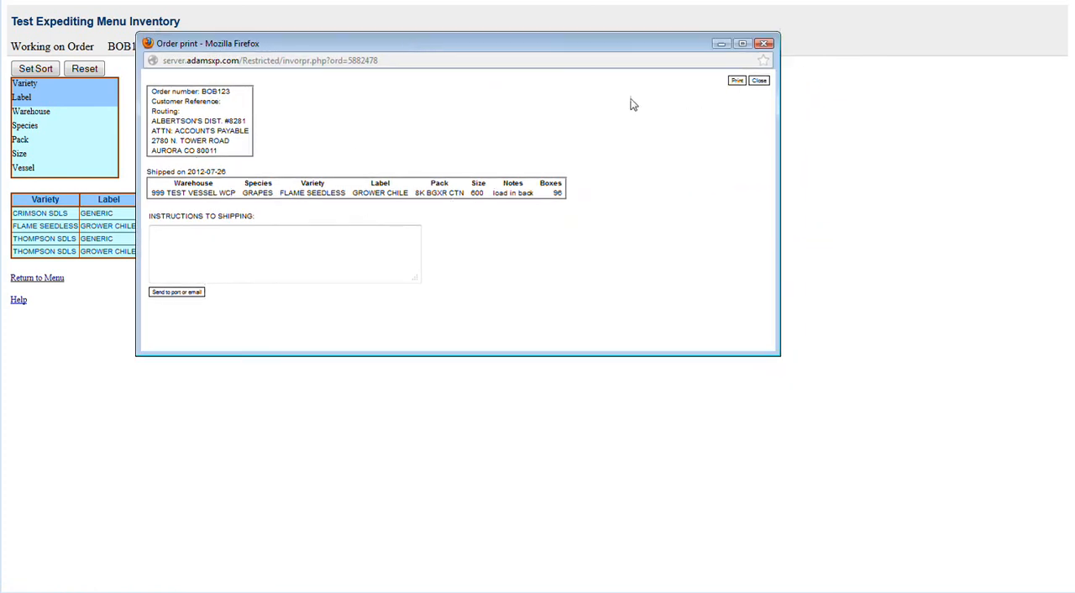
left_click(758, 81)
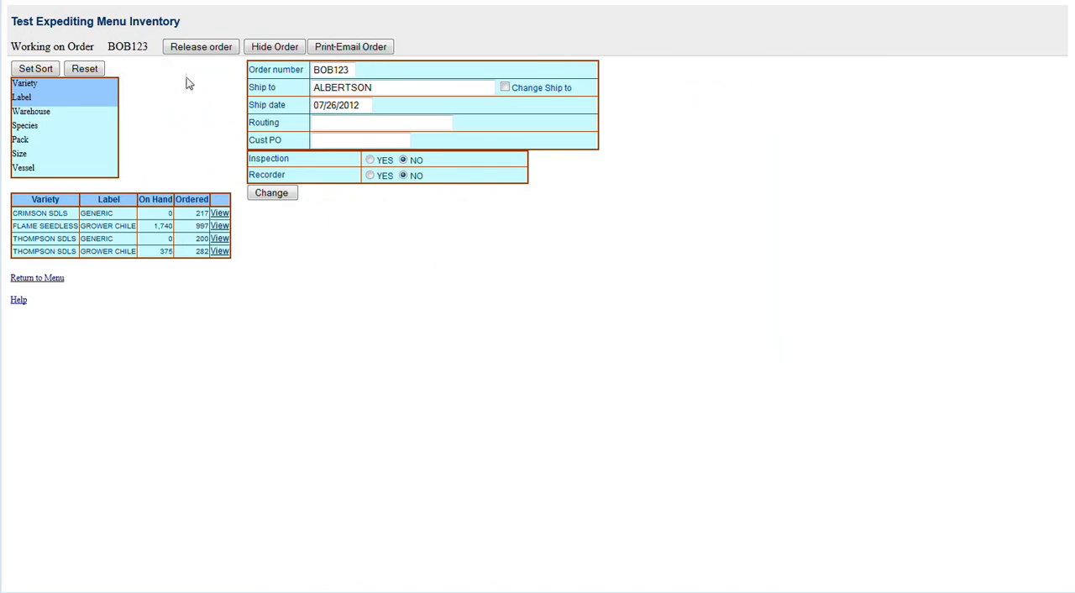
Step: Leave the inventory page with the order still attached, visit the inspectors' QC grades page and return to the menu
left_click(52, 281)
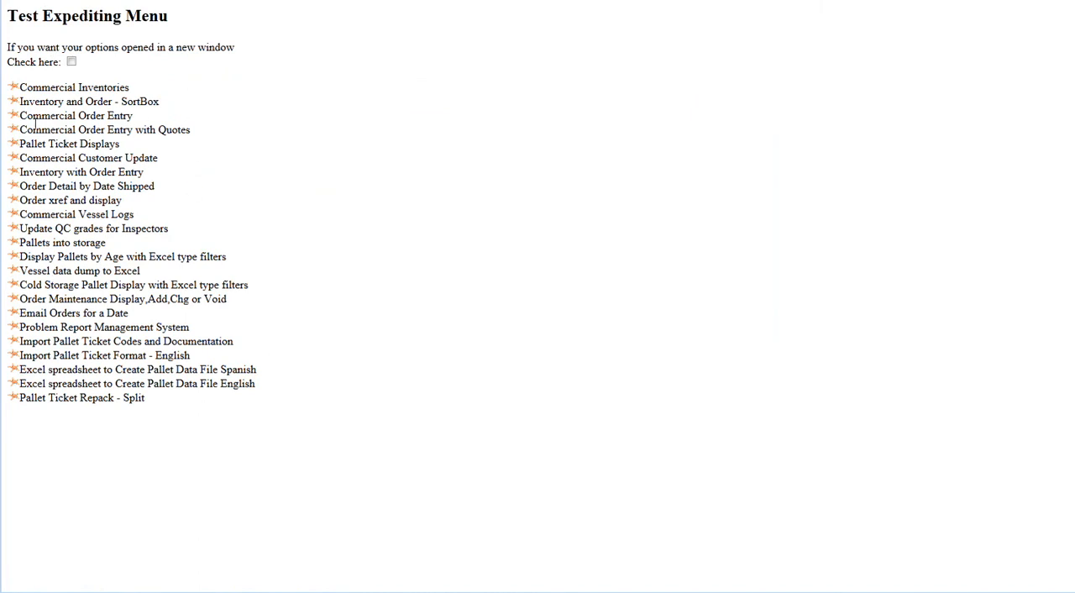
left_click(20, 232)
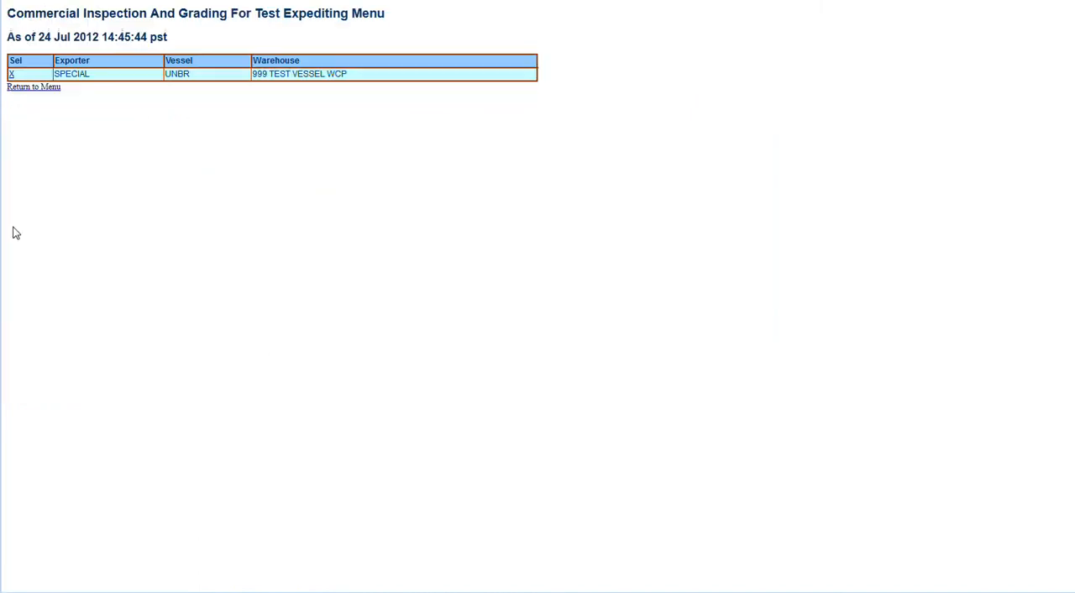
left_click(38, 88)
Step: Reopen the Inventory and Order - SortBox page, release the attached order and return to the Test Expediting Menu
left_click(22, 104)
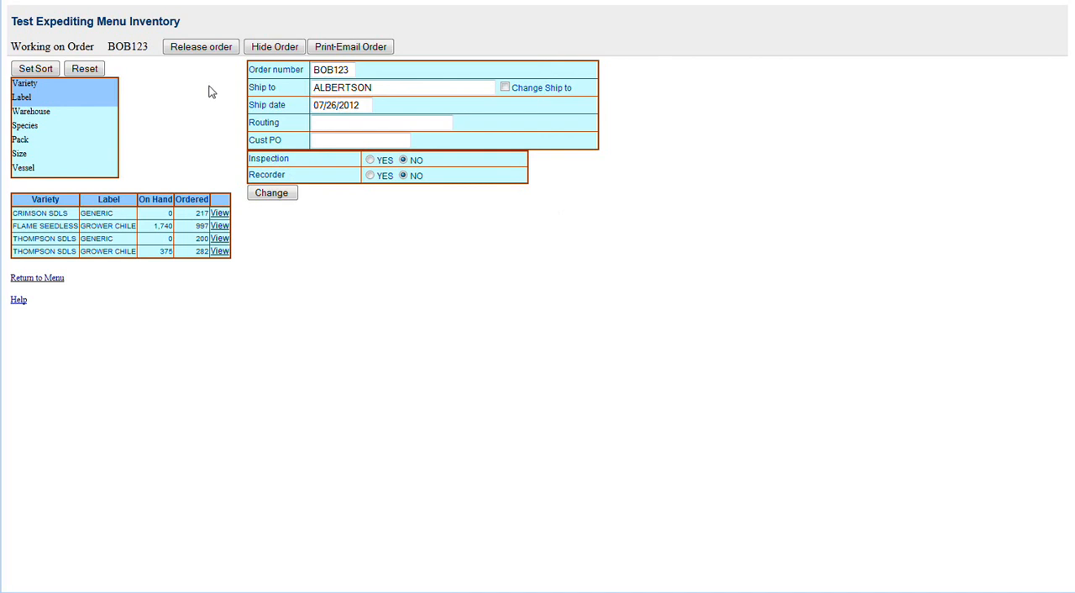
left_click(200, 49)
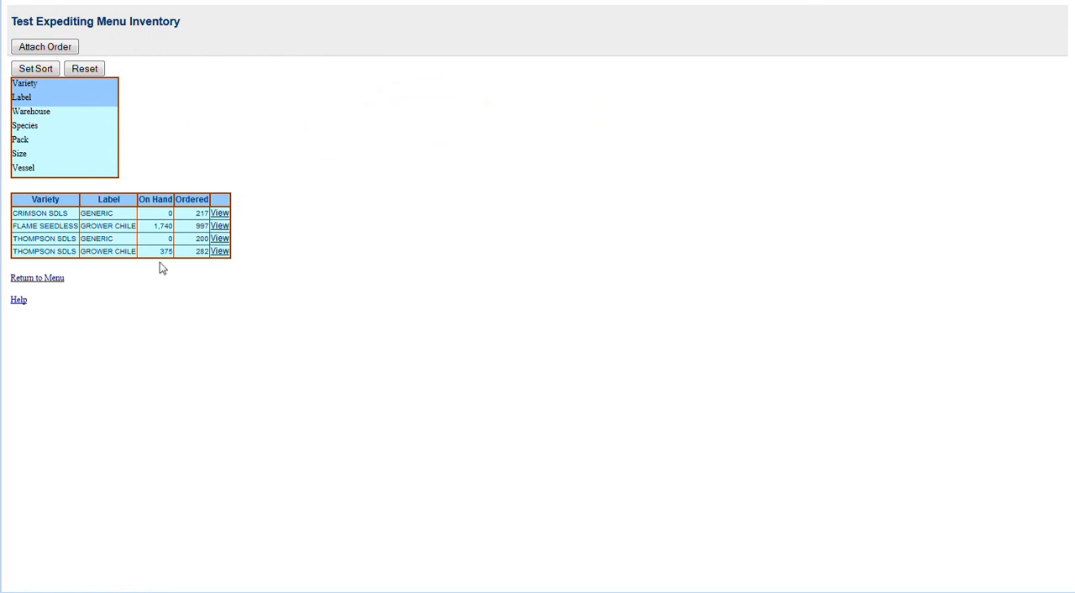
left_click(37, 277)
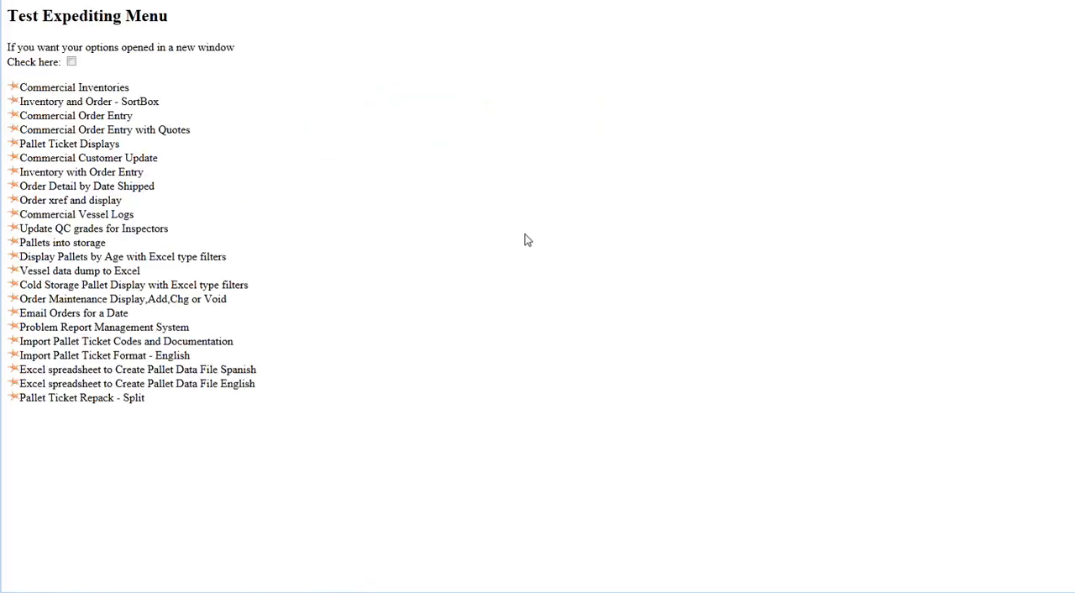